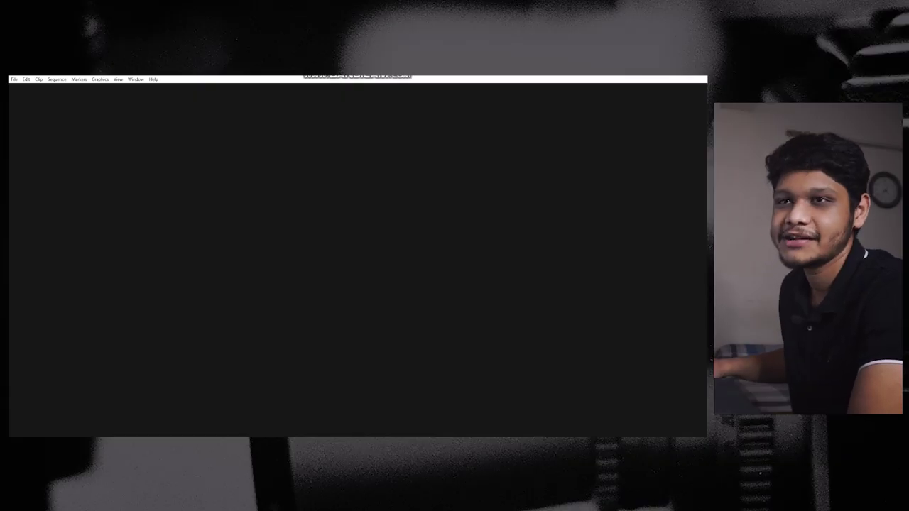
- Create a new project named 'test' in the current location, overwriting the existing test project
left_click(13, 79)
mouse_move(26, 88)
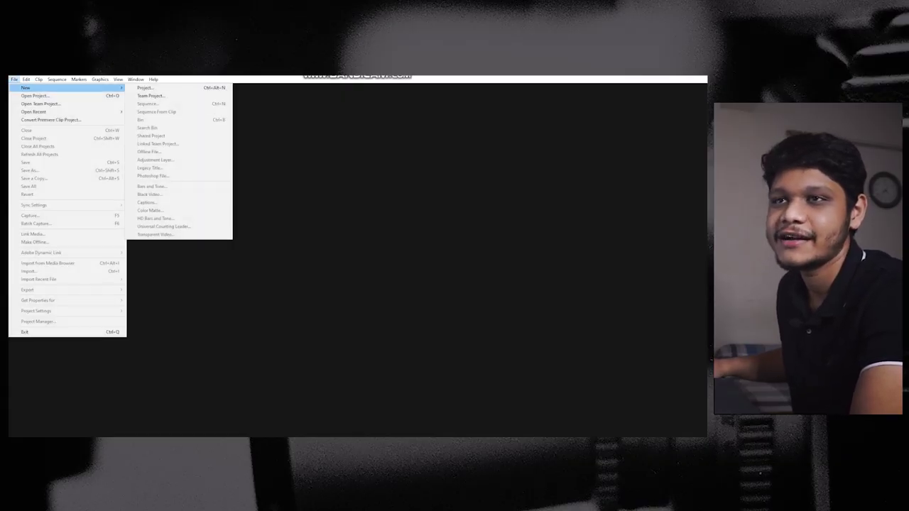
left_click(145, 87)
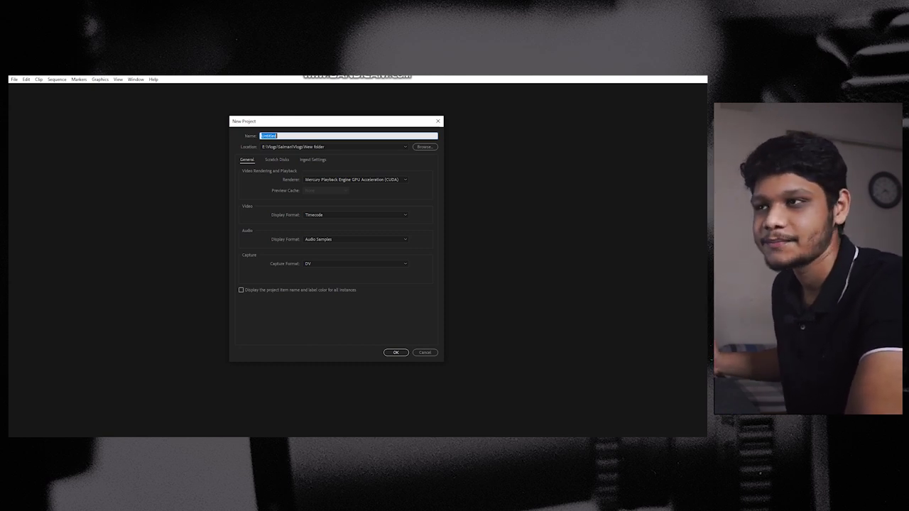
type("test")
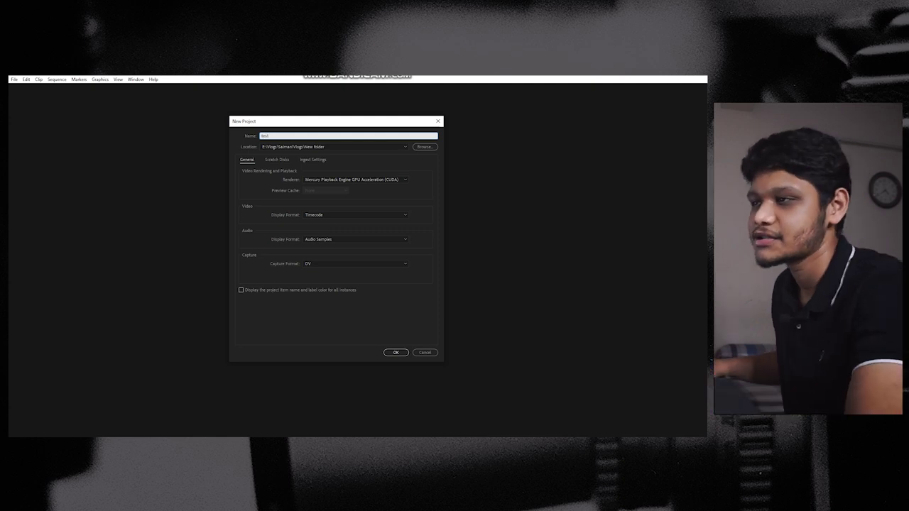
left_click(425, 146)
left_click(641, 402)
left_click(395, 352)
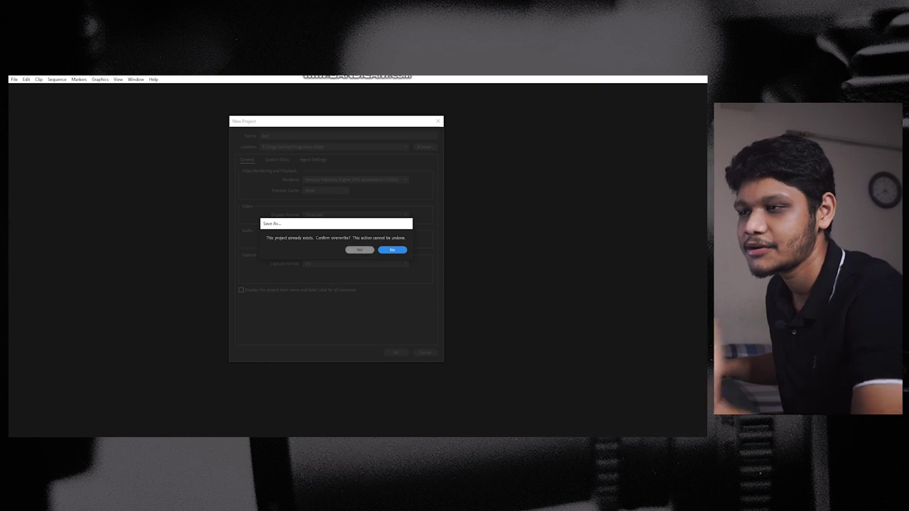
left_click(359, 249)
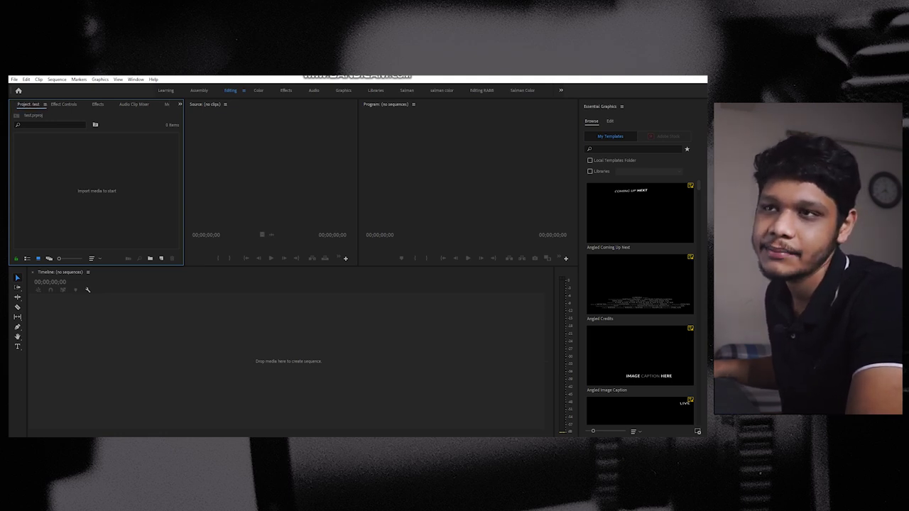
- Cancel the Import dialog without adding files and switch to the footage folder in File Explorer
key("shift+2")
key("shift+1")
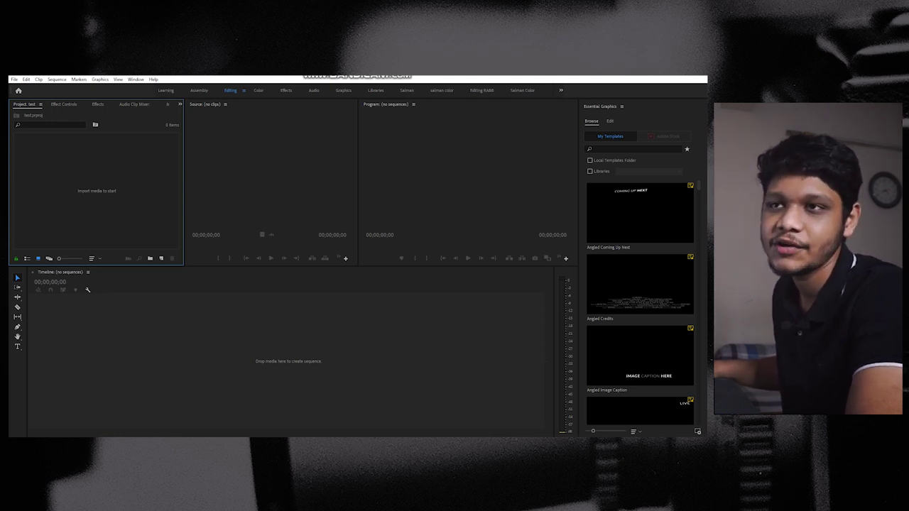
key("ctrl+i")
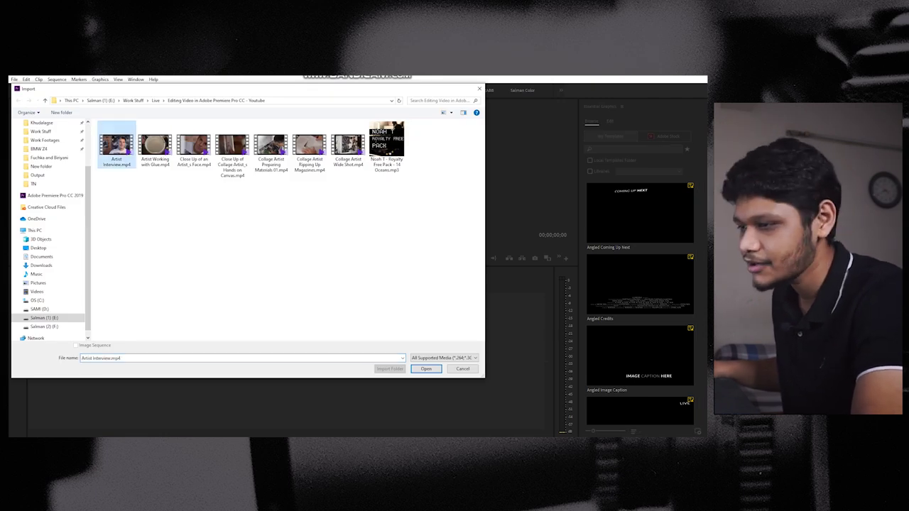
key("Escape")
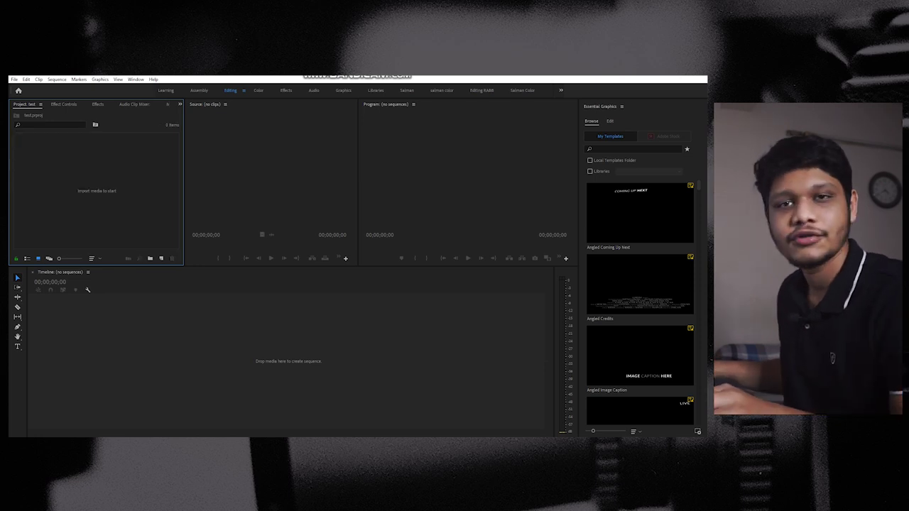
key("alt+Tab")
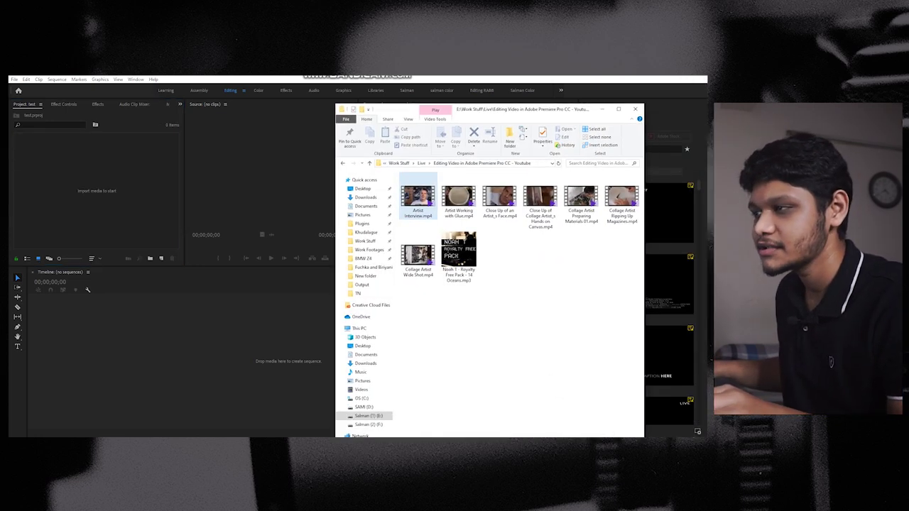
- Bring all eight clips and the music track into the Project bin, then close File Explorer
key("ctrl+a")
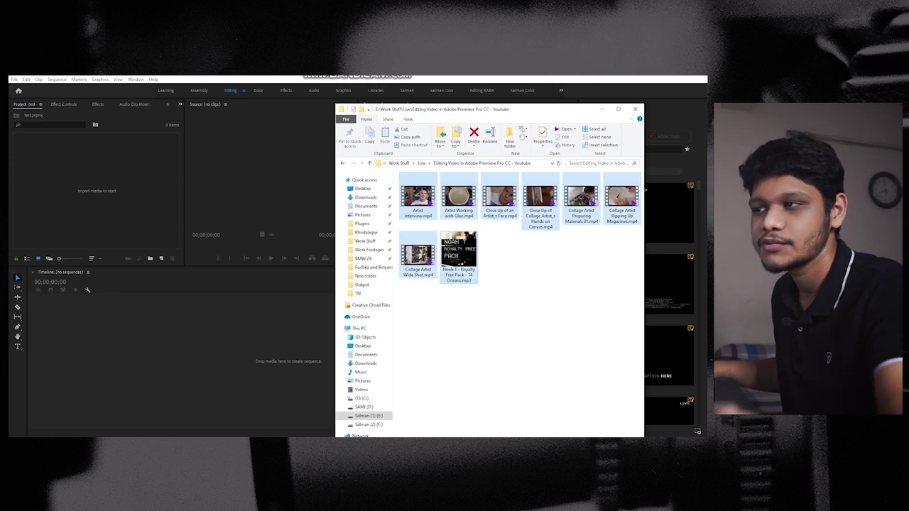
left_click_drag(418, 199, 80, 173)
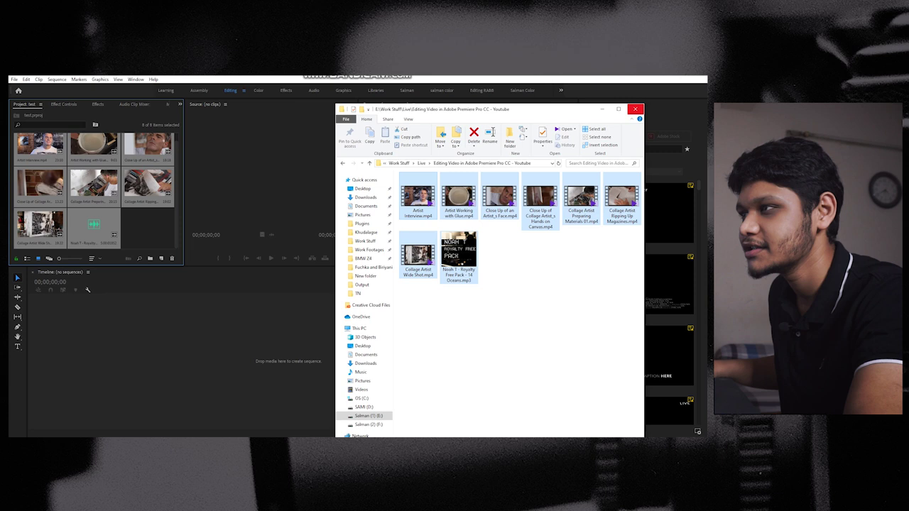
left_click(635, 109)
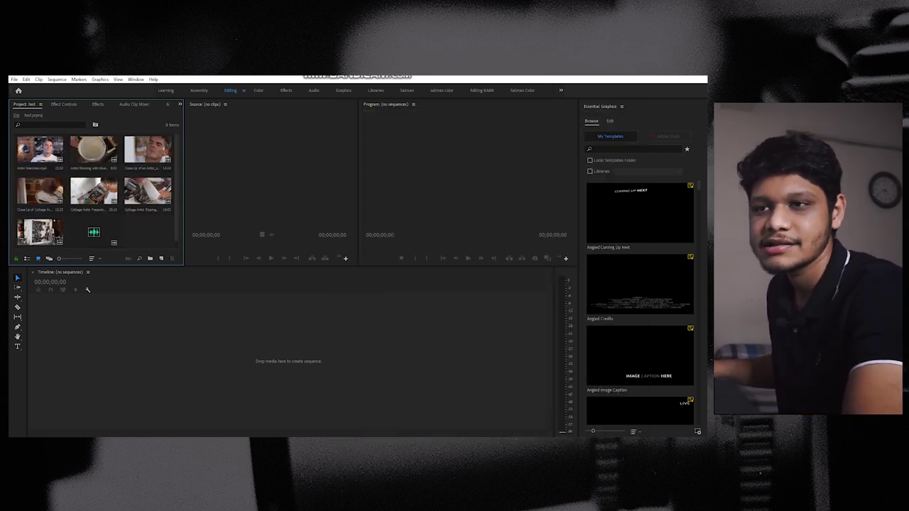
left_click(40, 158)
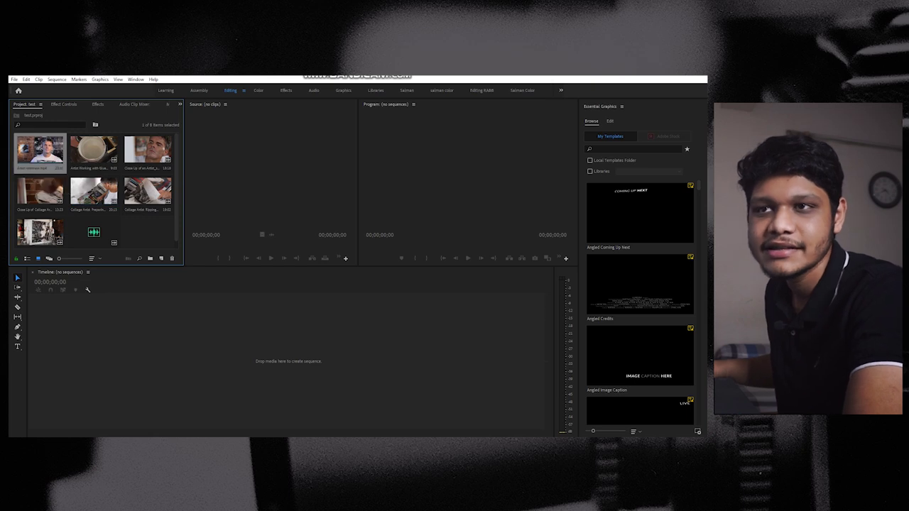
key("Escape")
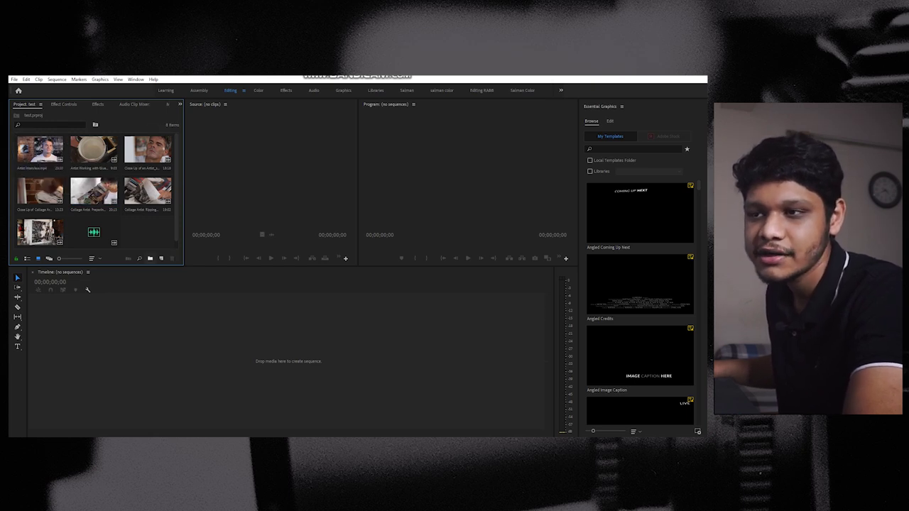
left_click(150, 258)
key("Return")
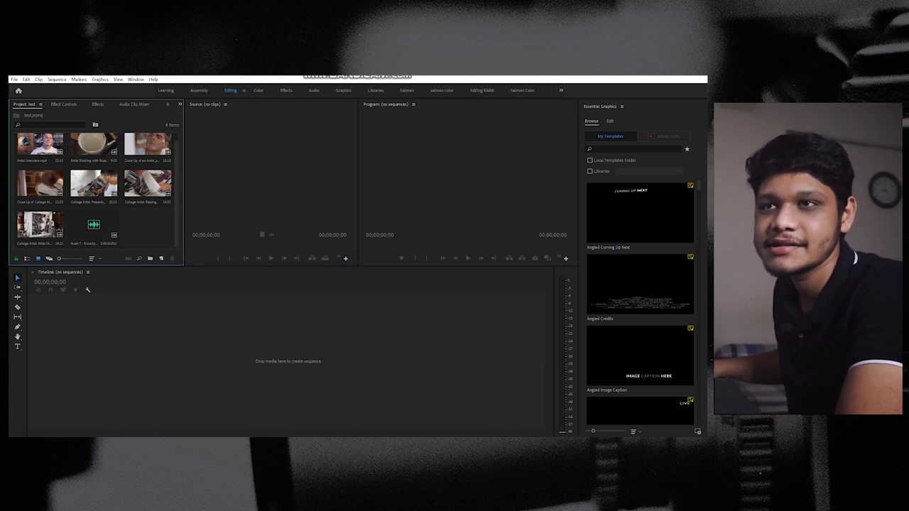
key("shift+5")
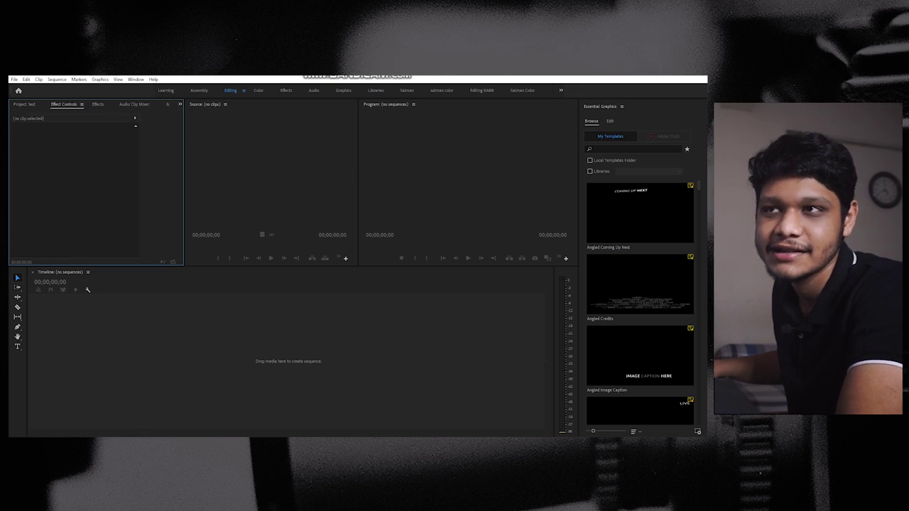
key("shift+7")
key("shift+6")
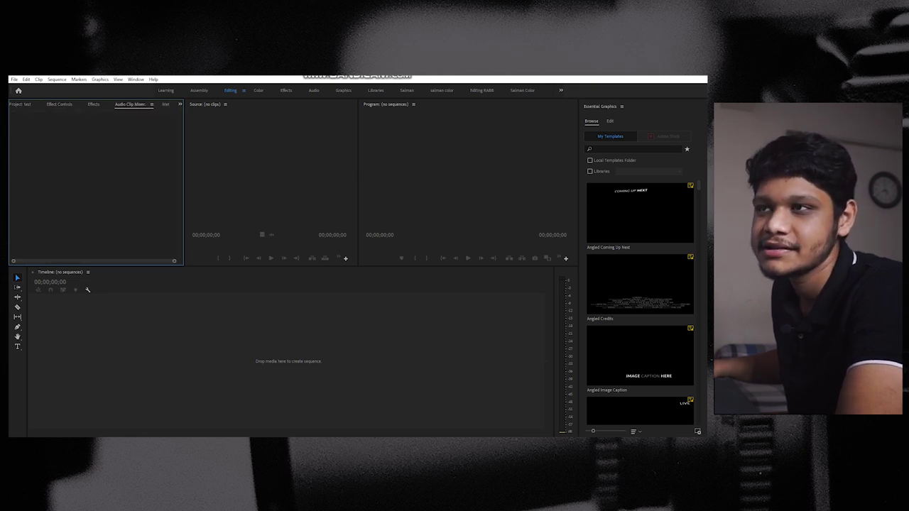
key("shift+2")
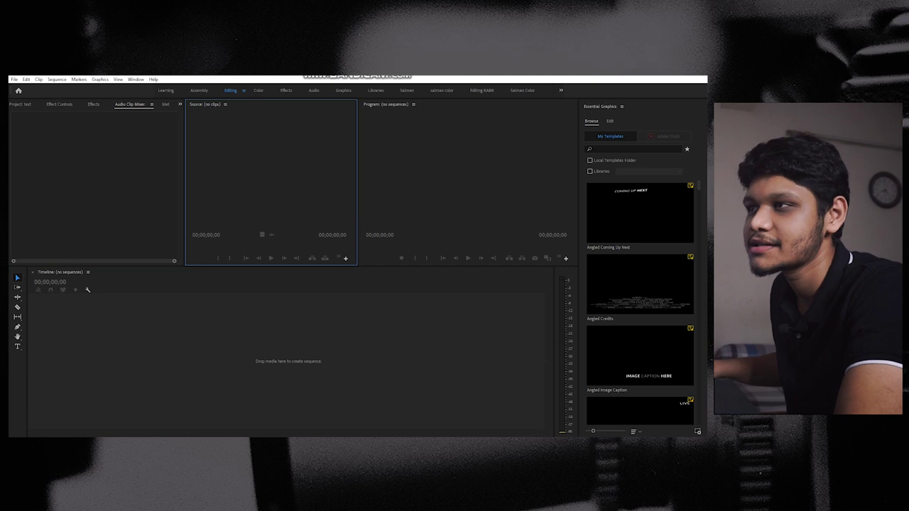
key("shift+4")
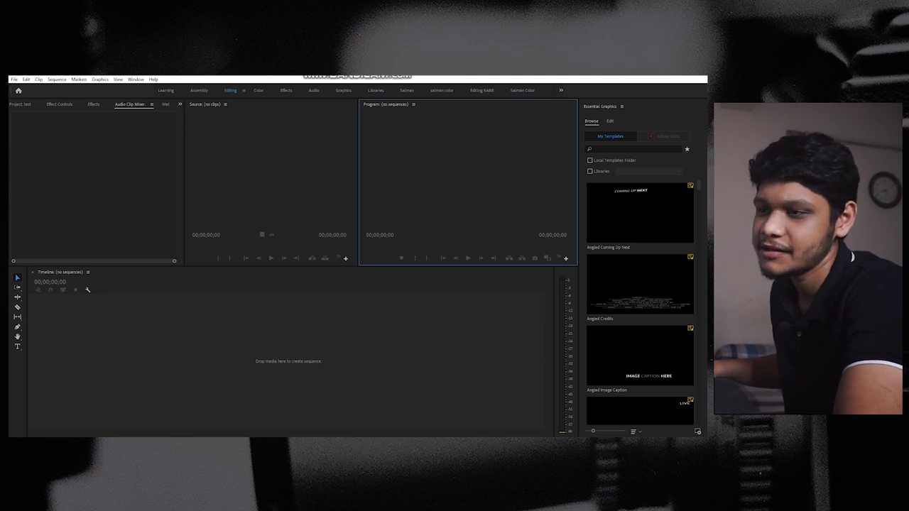
key("shift+3")
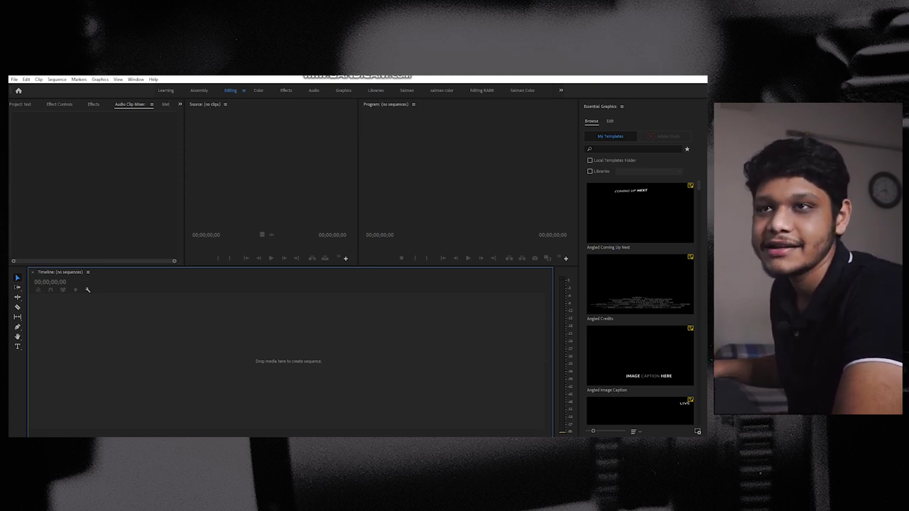
key("shift+1")
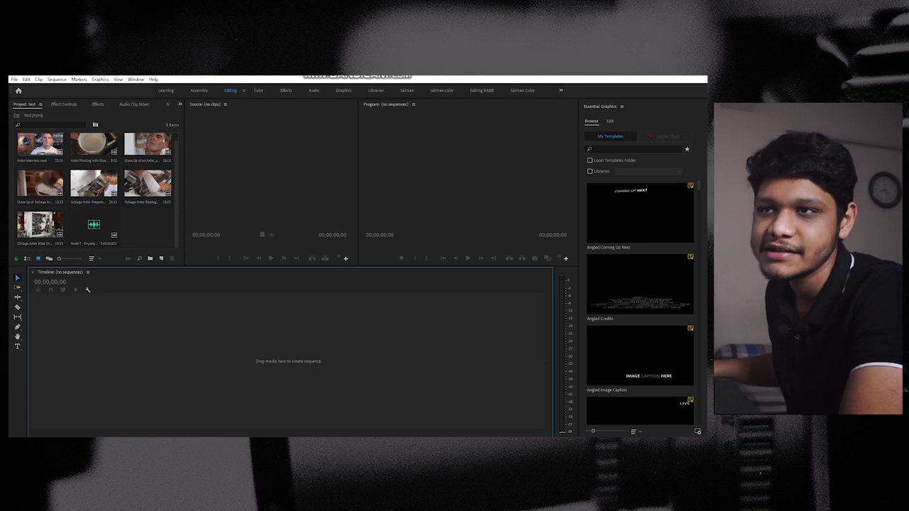
- Make a sequence from the Artist Interview clip, then delete that auto-created sequence
left_click(40, 145)
left_click_drag(39, 145, 288, 360)
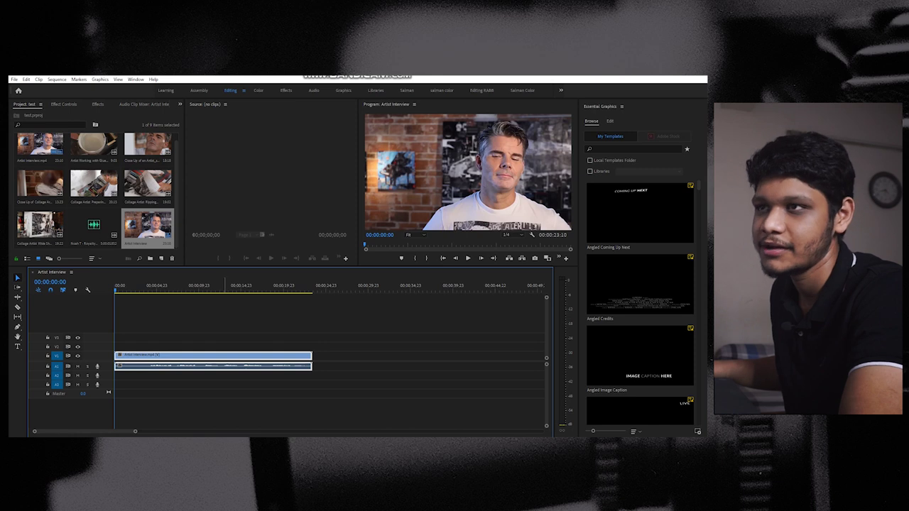
key("Delete")
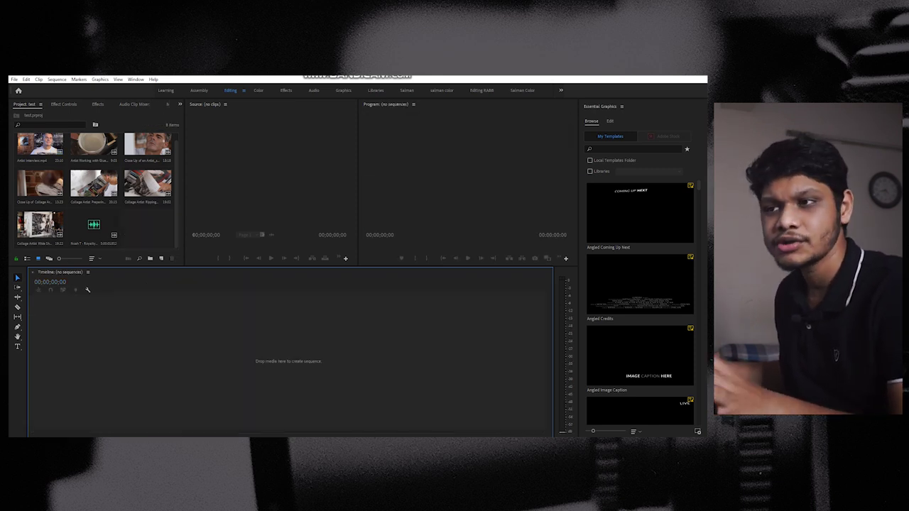
- Create Sequence 01 in Custom editing mode at 1920×1080 and 23.976 fps
key("ctrl+n")
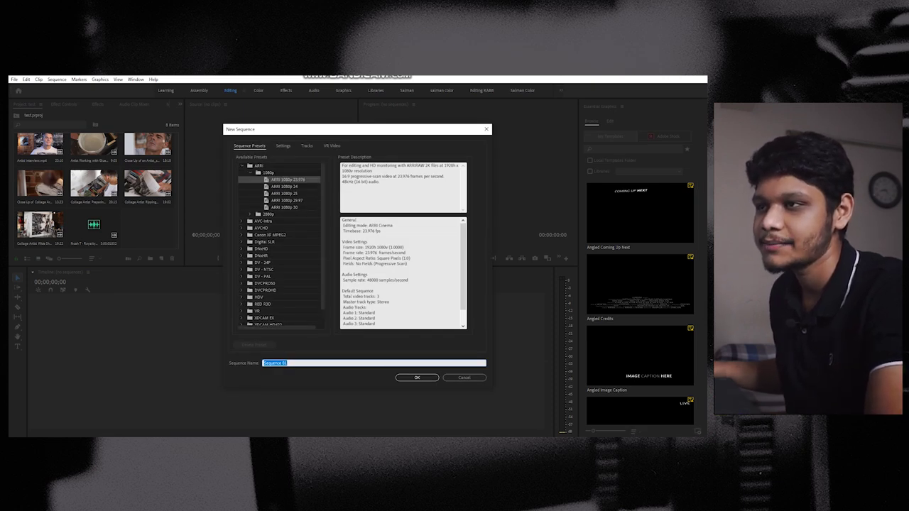
left_click(282, 145)
left_click(337, 157)
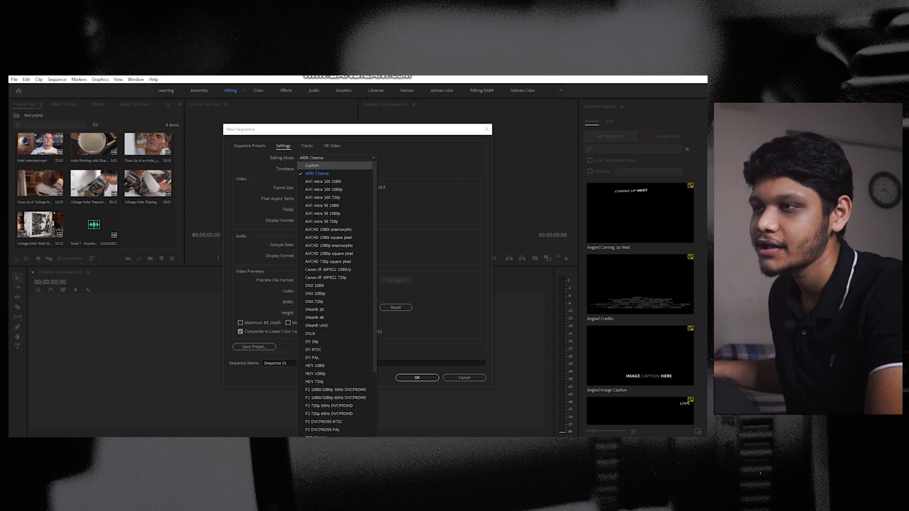
left_click(312, 165)
left_click(336, 168)
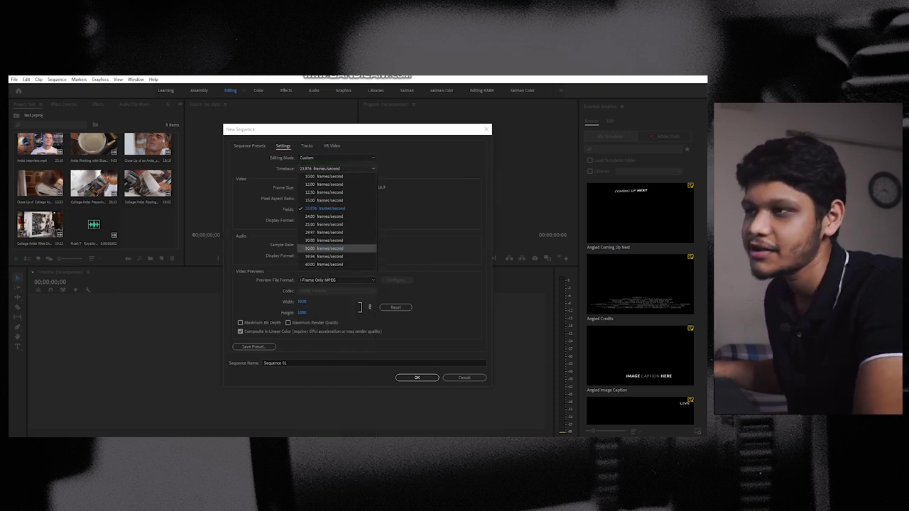
key("Escape")
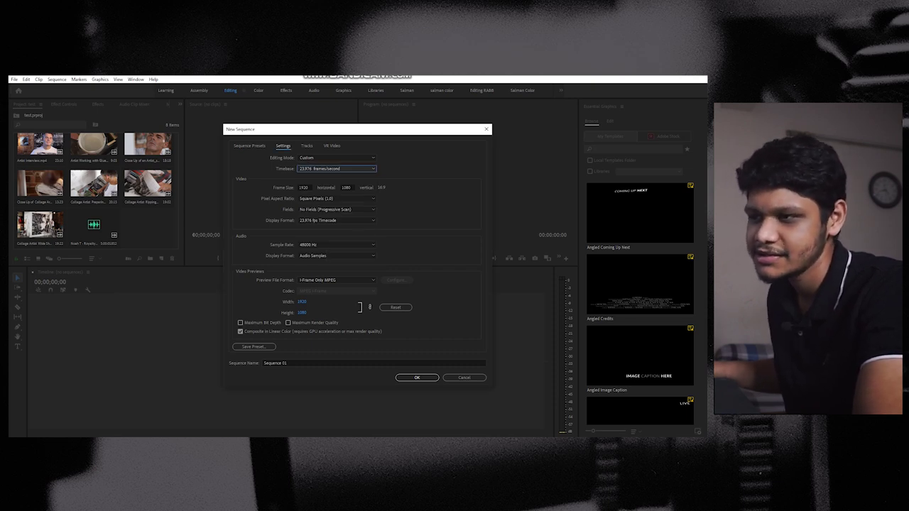
key("Return")
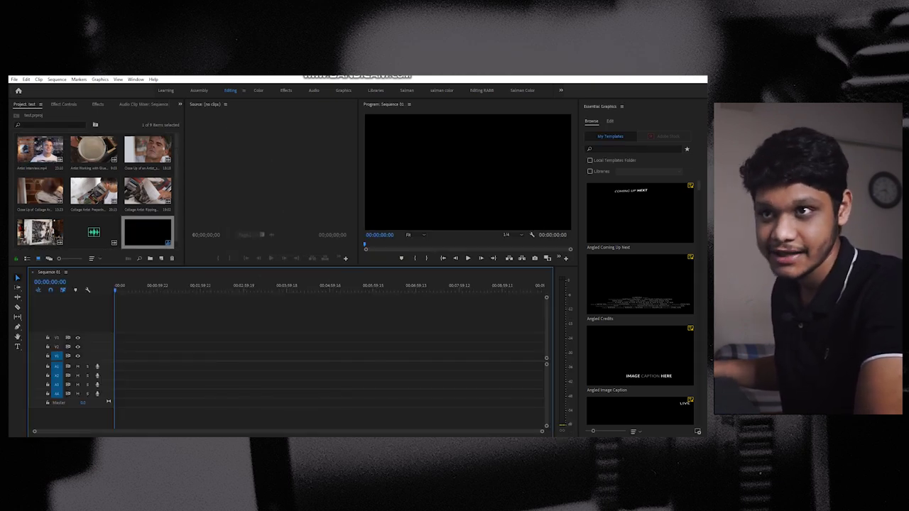
- Insert the Artist Interview clip into Sequence 01 and zoom in on the timeline
left_click(41, 151)
key("period")
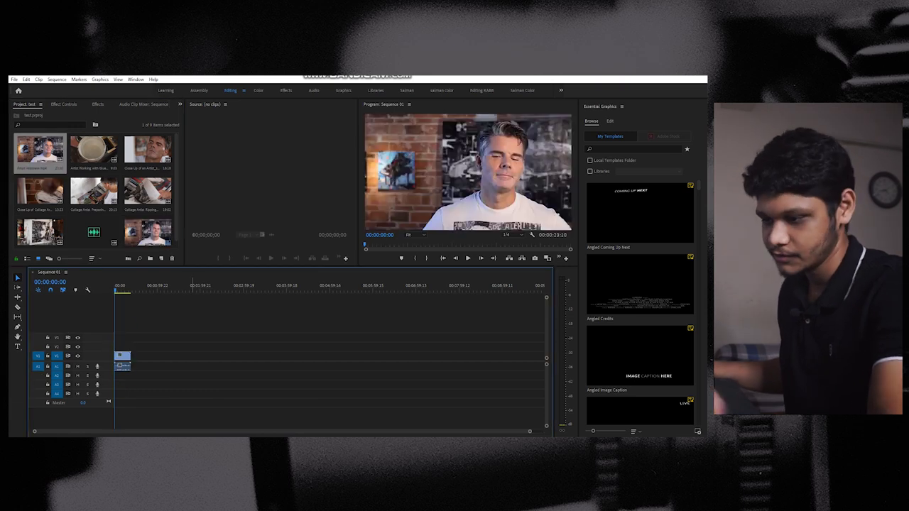
key("equal")
key("equal")
key("equal")
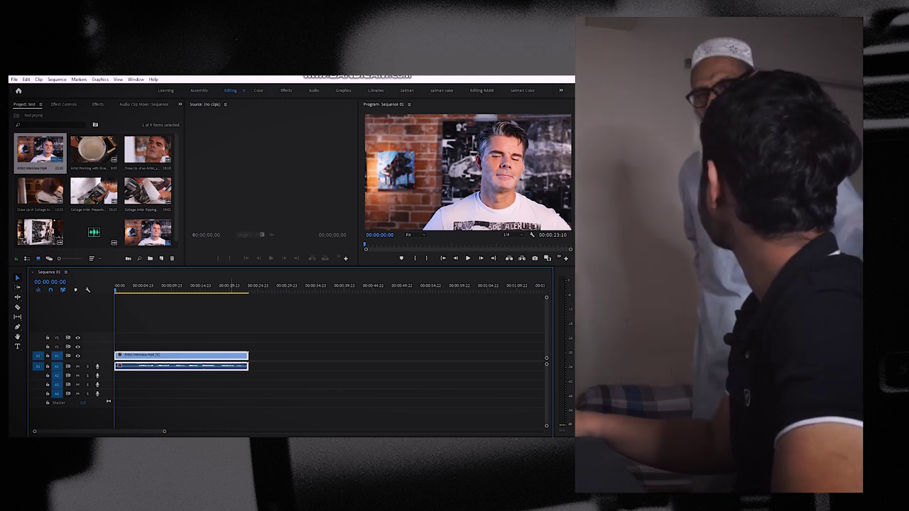
- Preview the second project clip in the Source monitor, then replay the sequence from its start
left_click(93, 152)
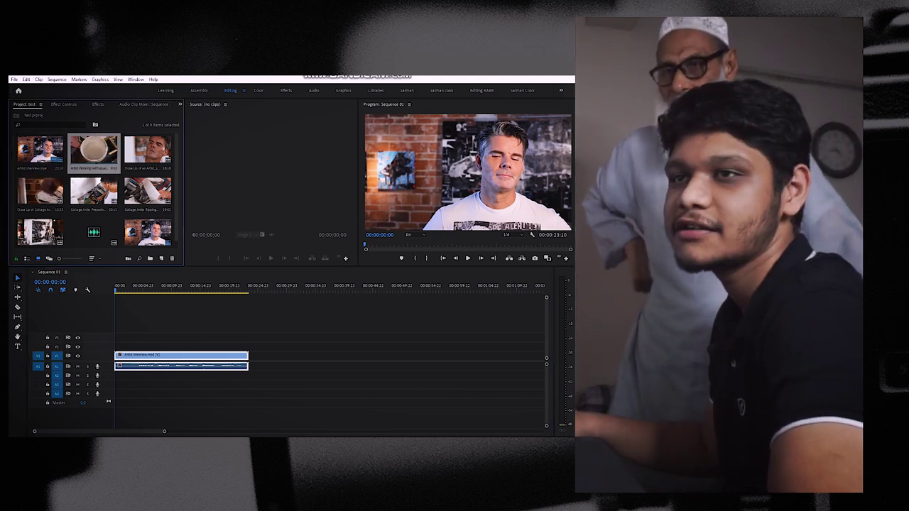
double_click(94, 152)
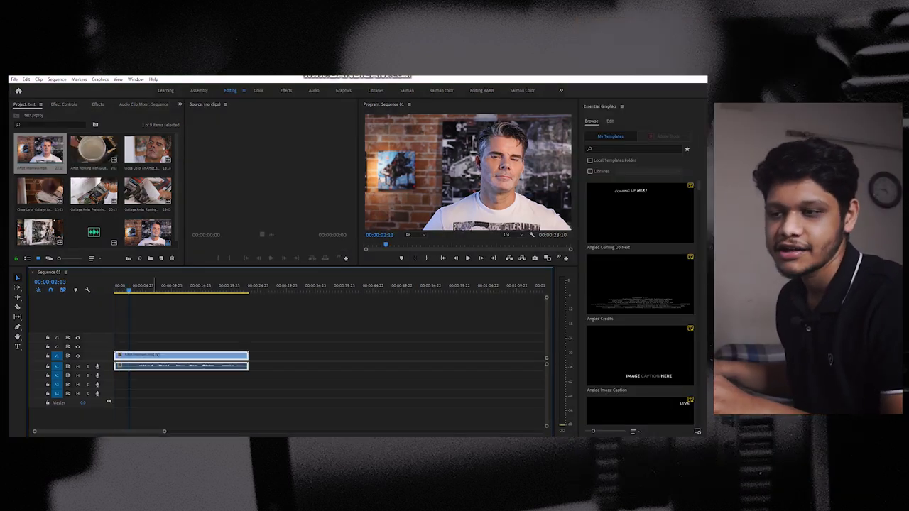
key("Home")
key("minus")
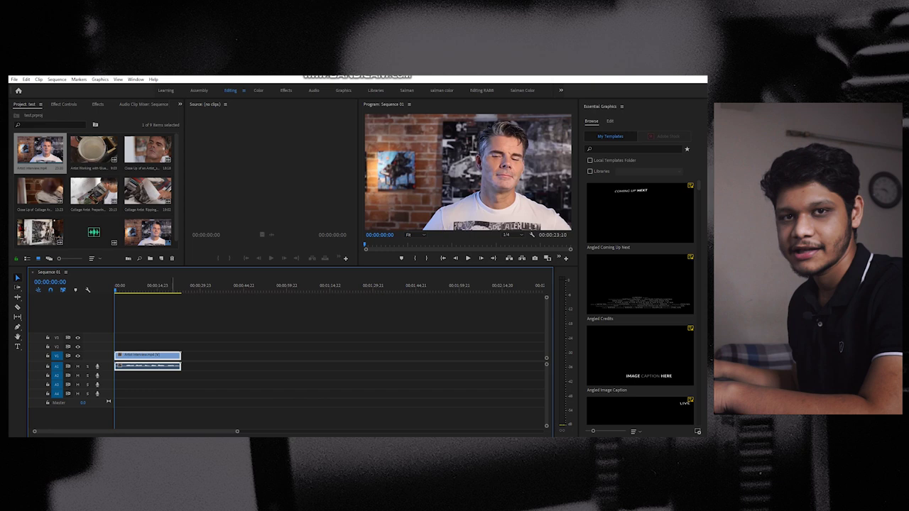
key("equal")
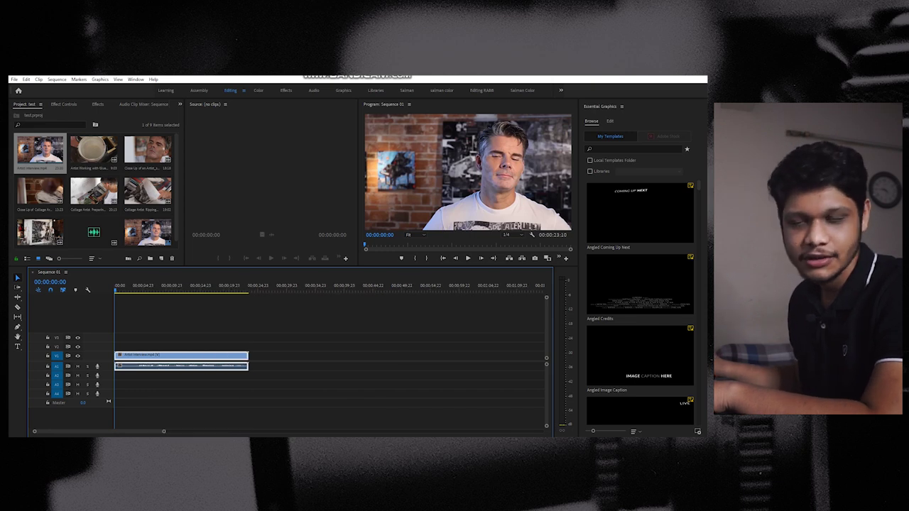
key("equal")
key("minus")
key("space")
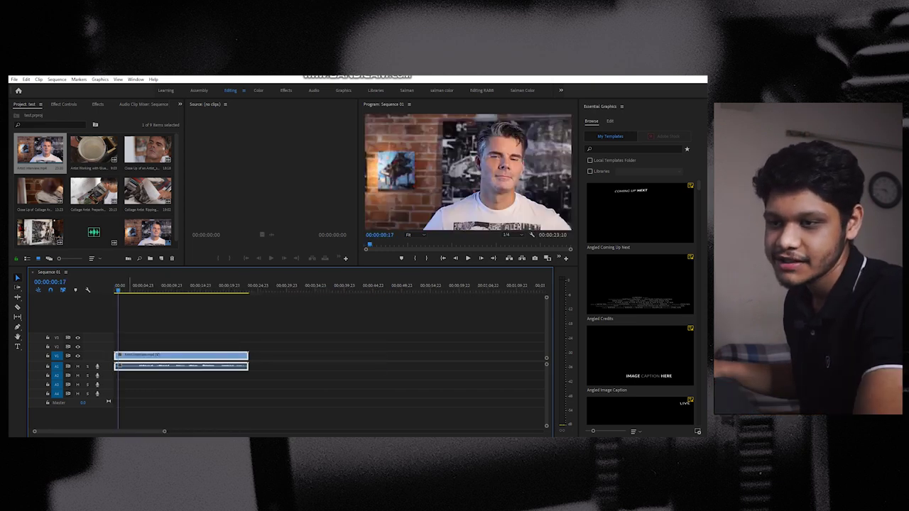
- Trim about two seconds off the start of the interview clip in the timeline
left_click_drag(181, 355, 184, 355)
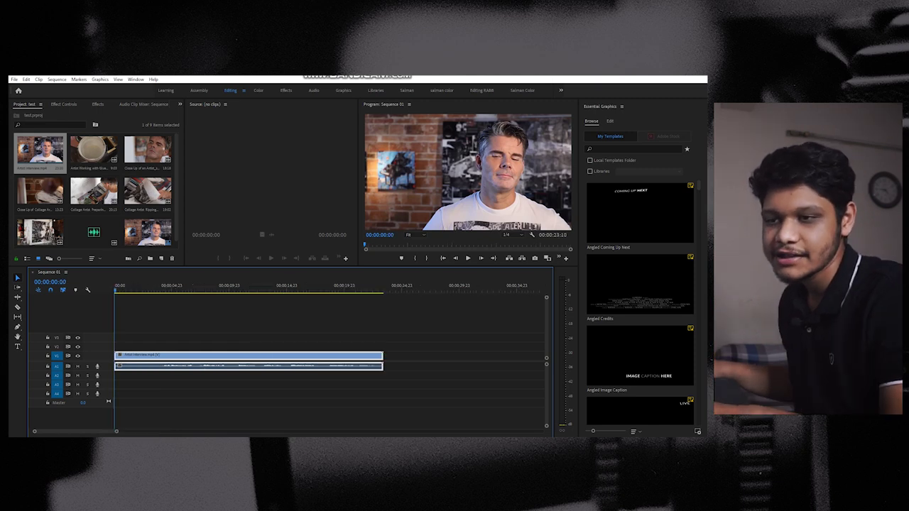
key("backslash")
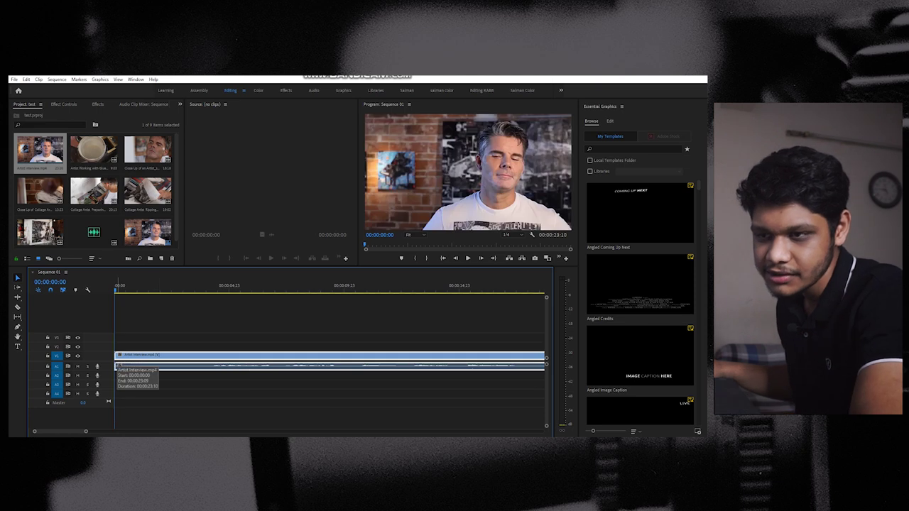
mouse_move(116, 366)
left_mouse_down()
mouse_move(139, 365)
mouse_move(117, 365)
left_mouse_up()
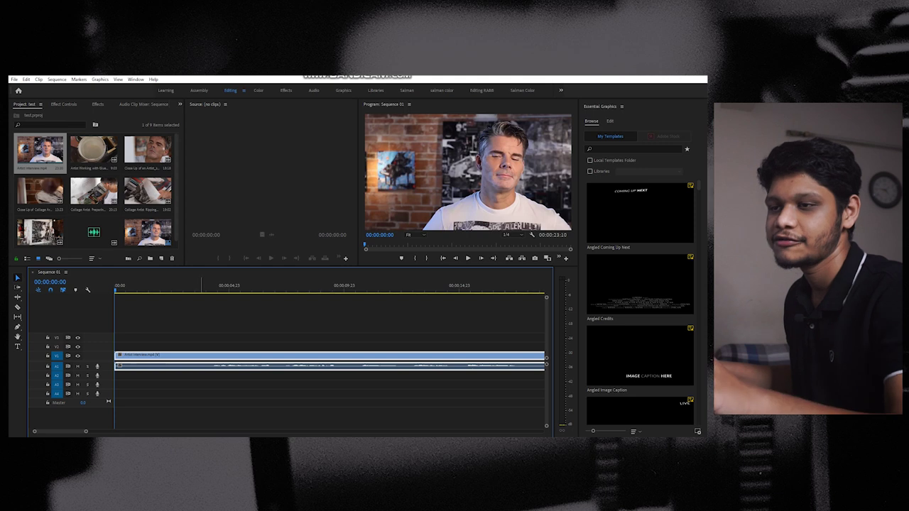
left_click(143, 287)
key("space")
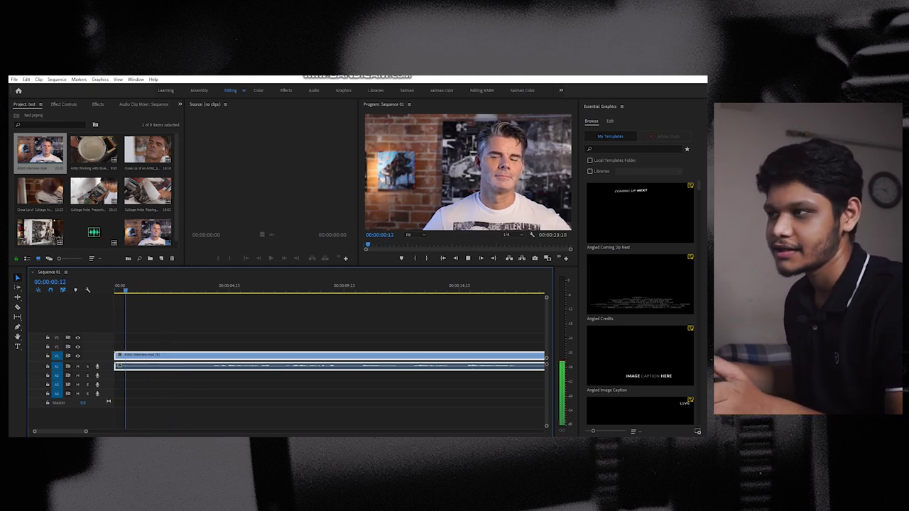
key("j")
left_click_drag(117, 366, 208, 364)
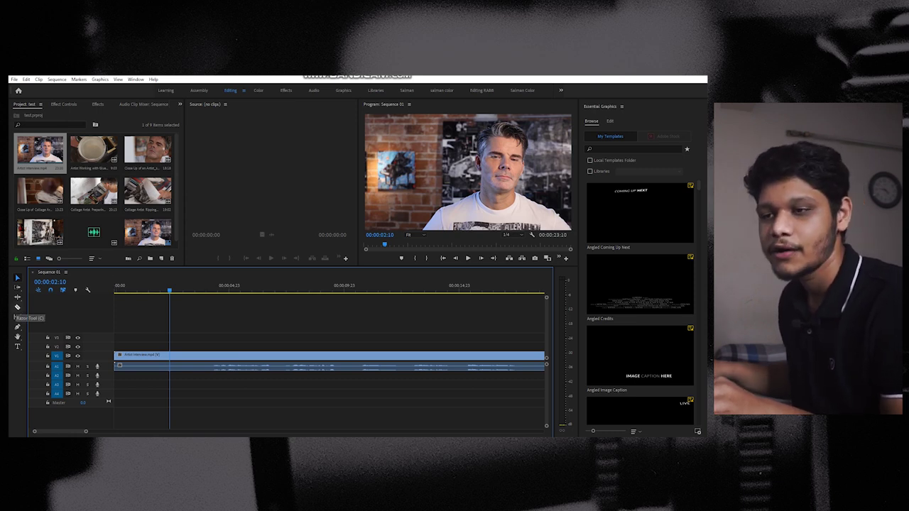
- Razor-split the interview clip near one second, deleting the first piece and closing the gap
key("c")
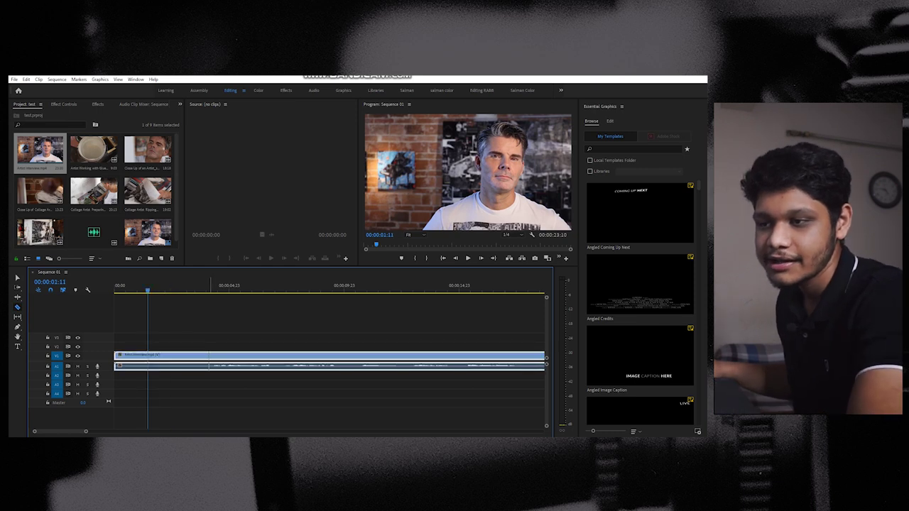
left_click(209, 359)
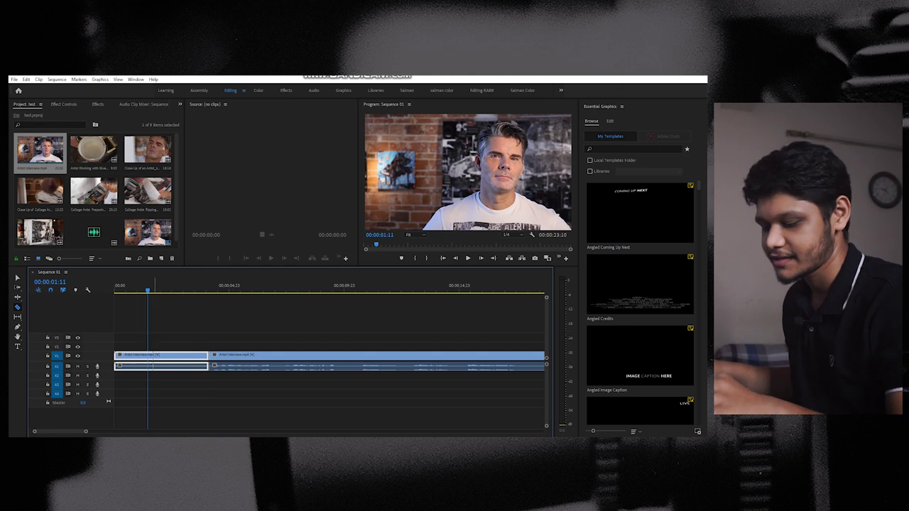
mouse_move(210, 359)
left_mouse_down()
mouse_move(291, 359)
mouse_move(209, 358)
left_mouse_up()
left_click(174, 358)
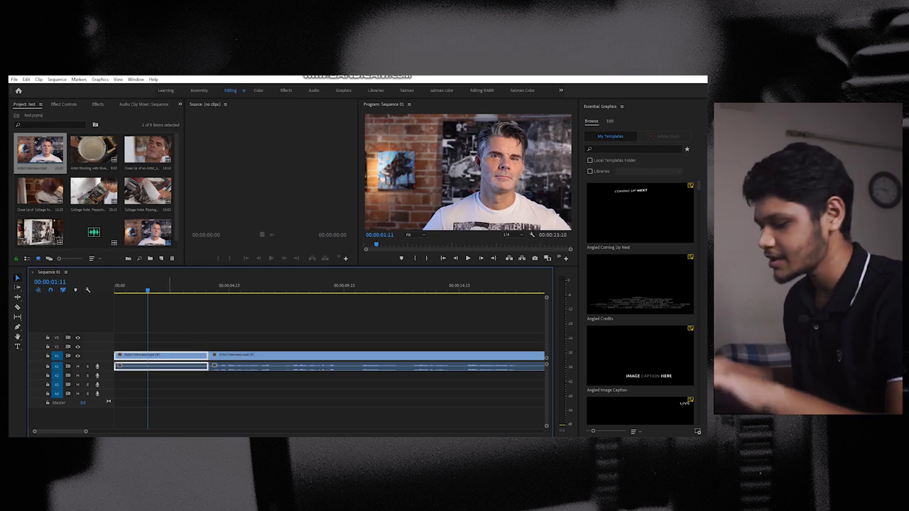
key("Delete")
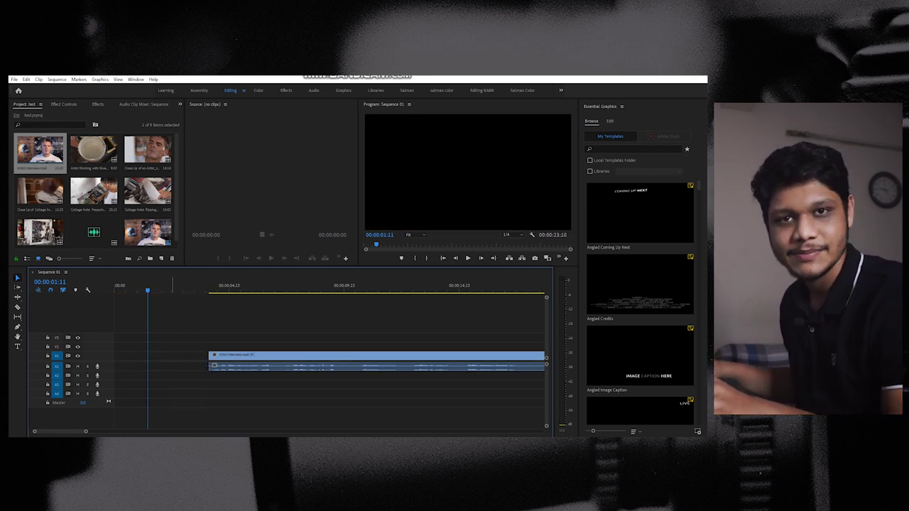
key("Delete")
key("backslash")
- Select the remaining interview clip and delete it from the timeline
key("Home")
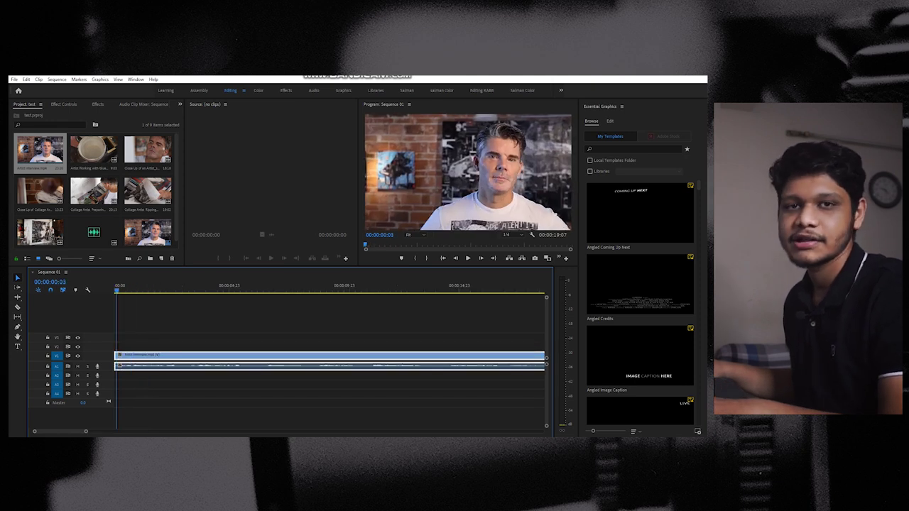
key("space")
left_click_drag(174, 330, 157, 367)
key("Delete")
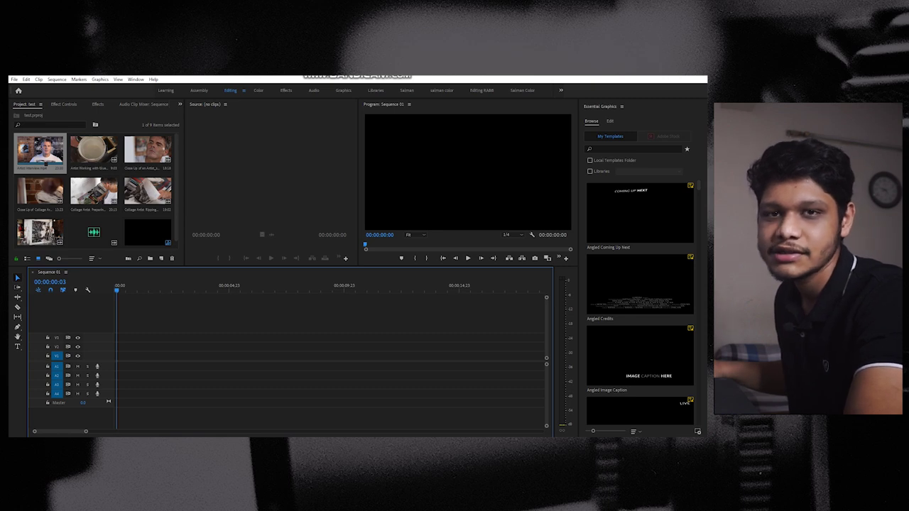
- Load the Artist Interview clip in the Source monitor and play through it to locate the in point
double_click(47, 151)
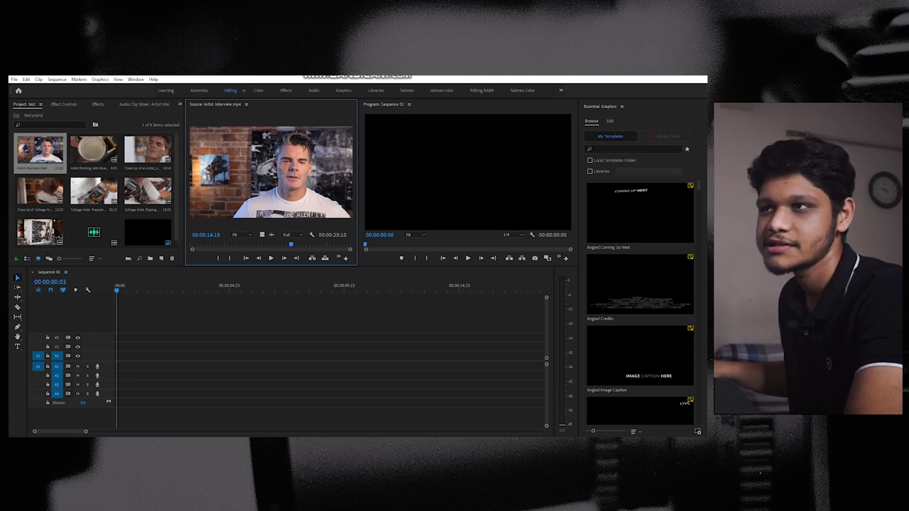
key("space")
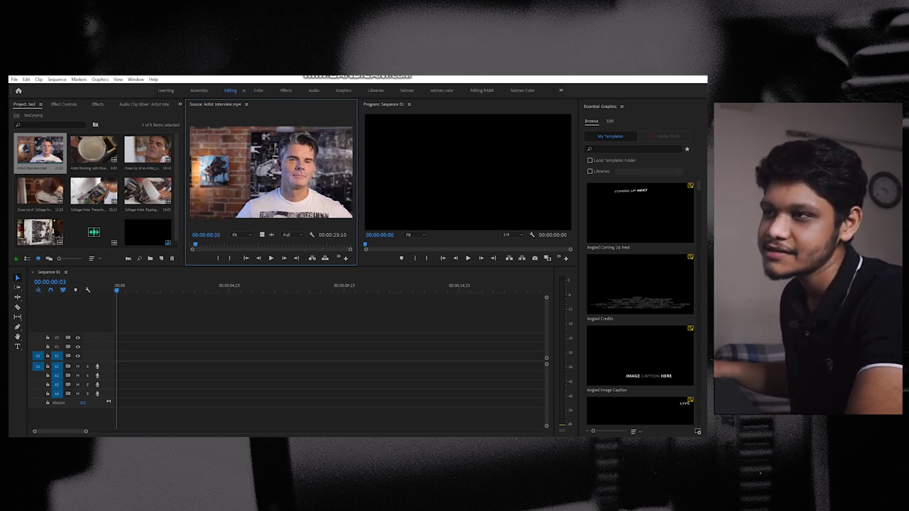
key("Home")
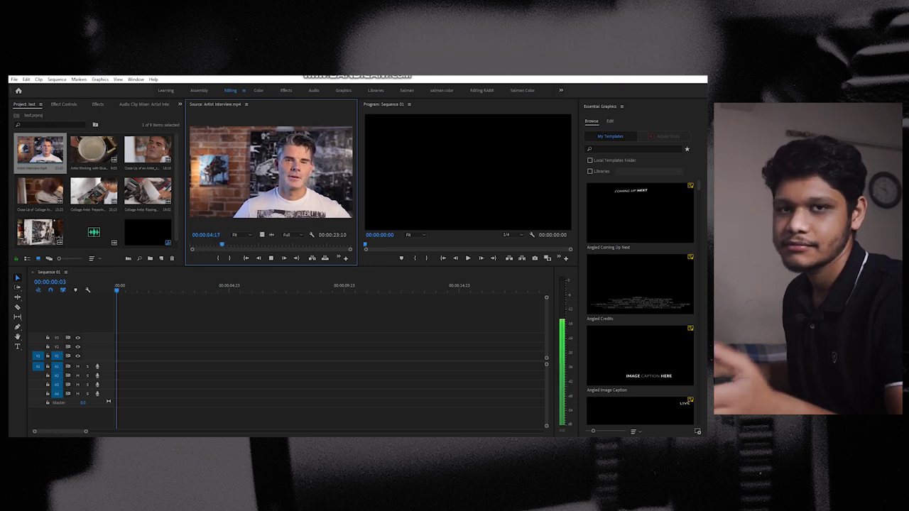
key("space")
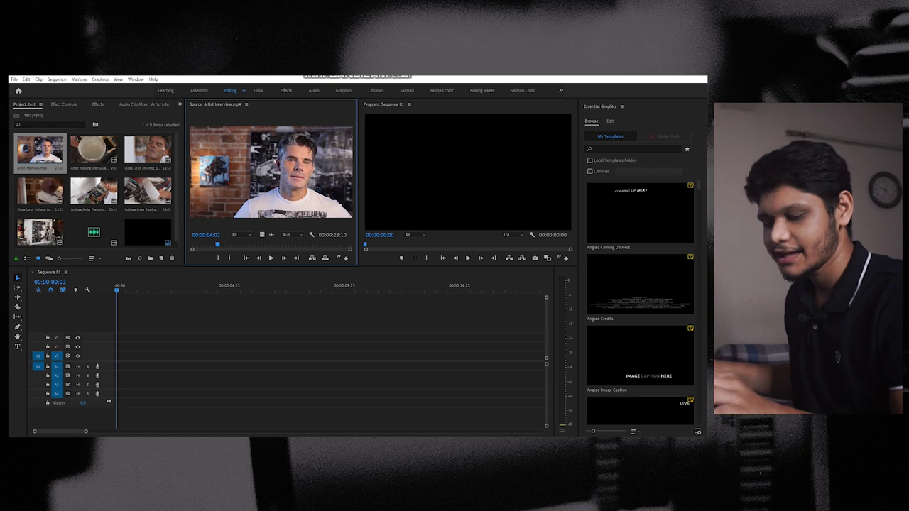
key("space")
key("j")
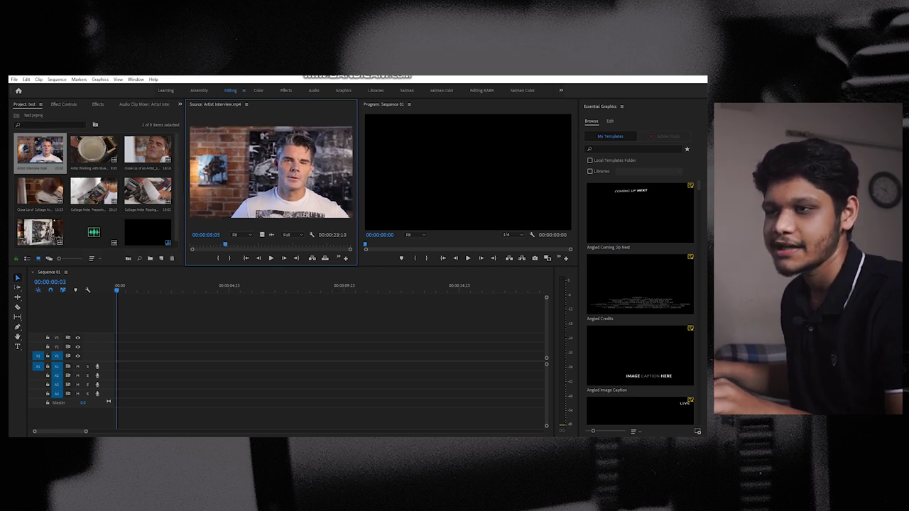
key("Right")
key("Right")
key("Right")
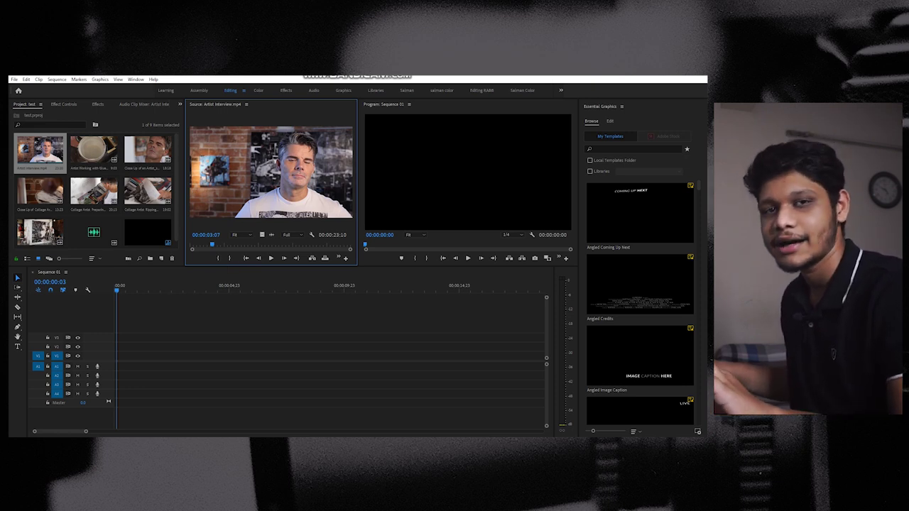
left_click(197, 245)
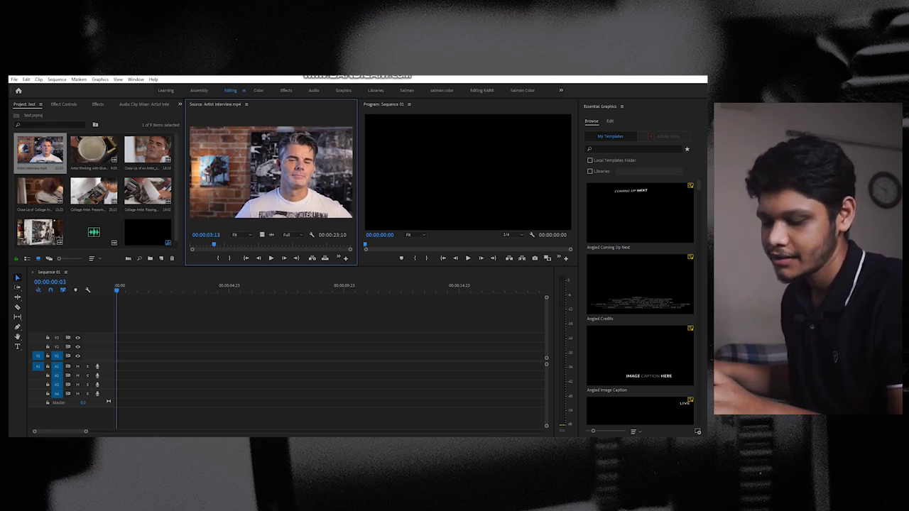
- Mark in at 00:00:03:13 and out at 00:00:06:13, then review the 00:00:02:04 section
key("i")
key("space")
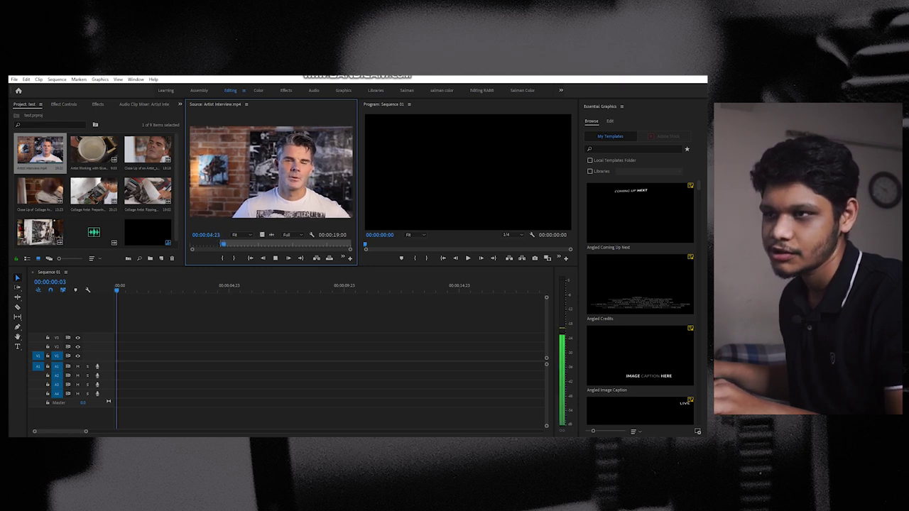
key("space")
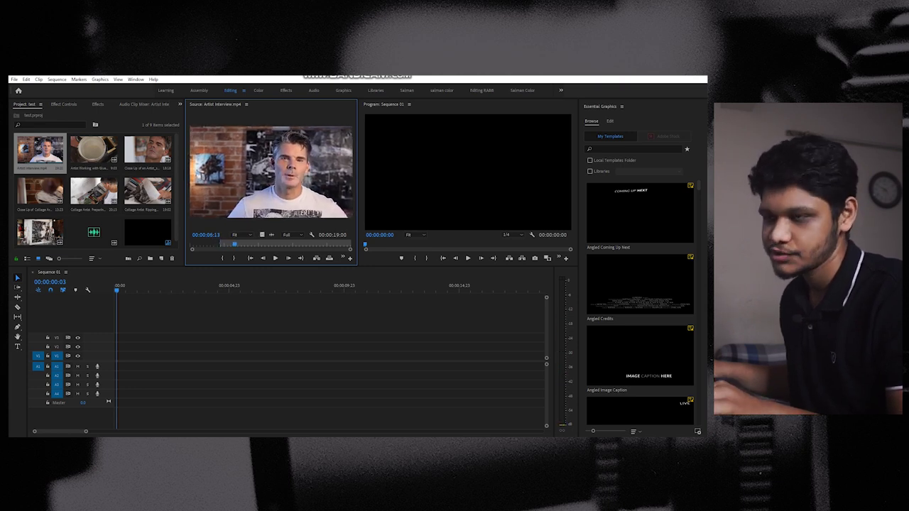
key("o")
key("j")
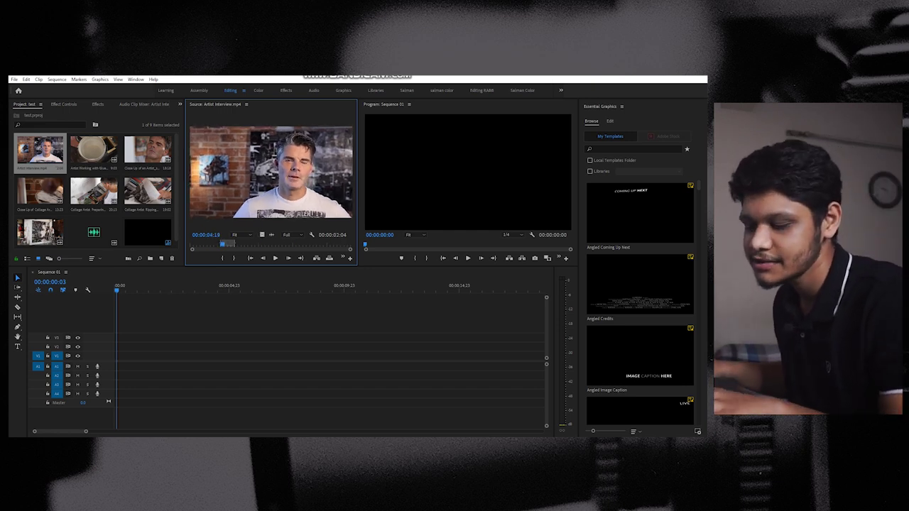
- Drop the marked interview section onto V1/A1 at the sequence start, zoom out, and play it
key("j")
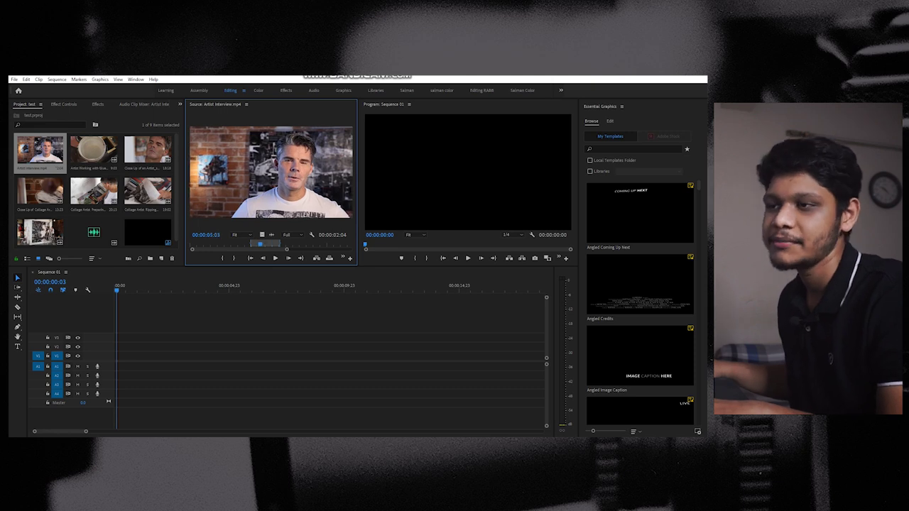
left_click_drag(270, 171, 117, 358)
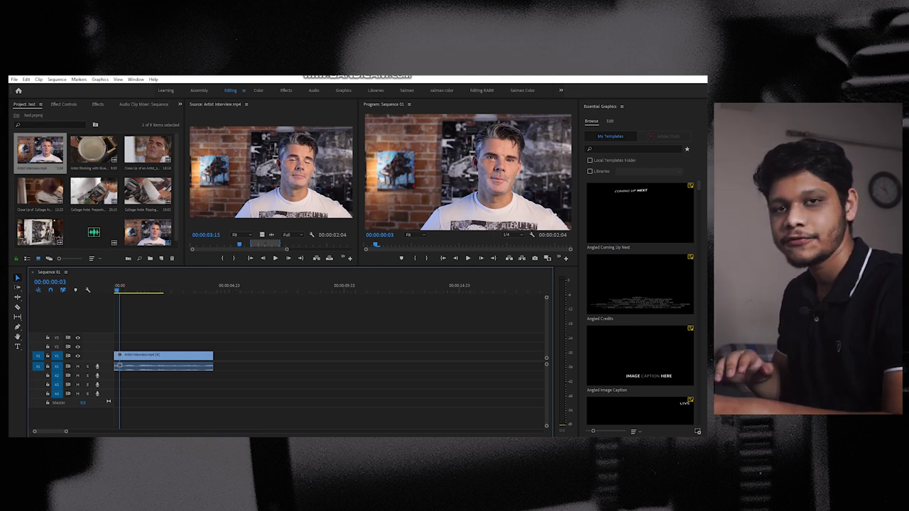
key("minus")
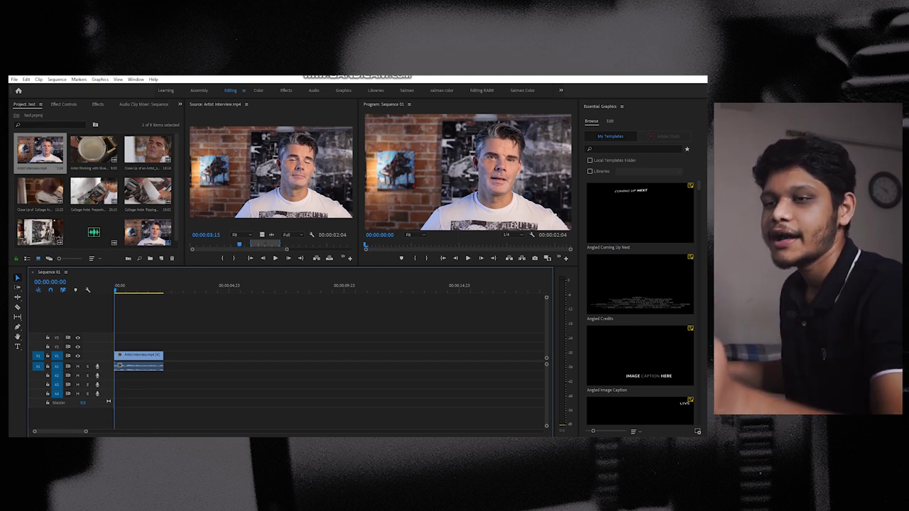
key("space")
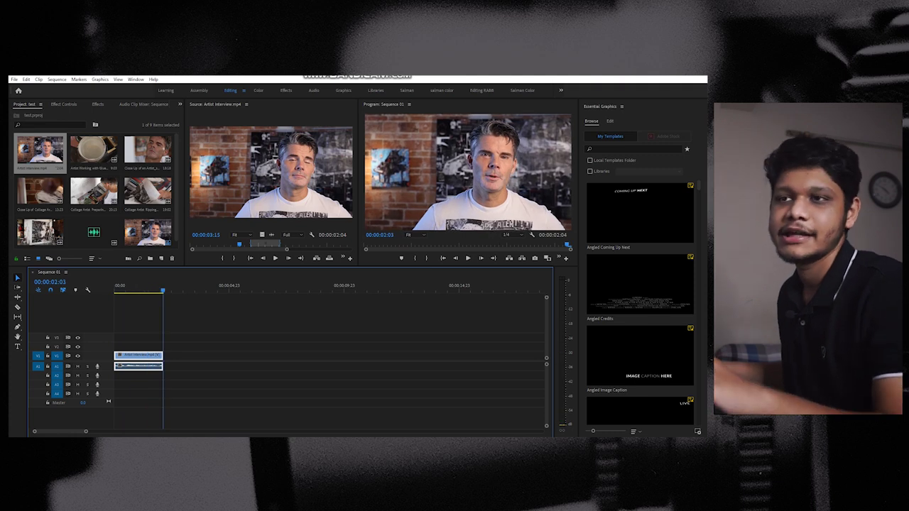
- Preview the Artist Working with Glue clip in the Source monitor from about one second
double_click(94, 151)
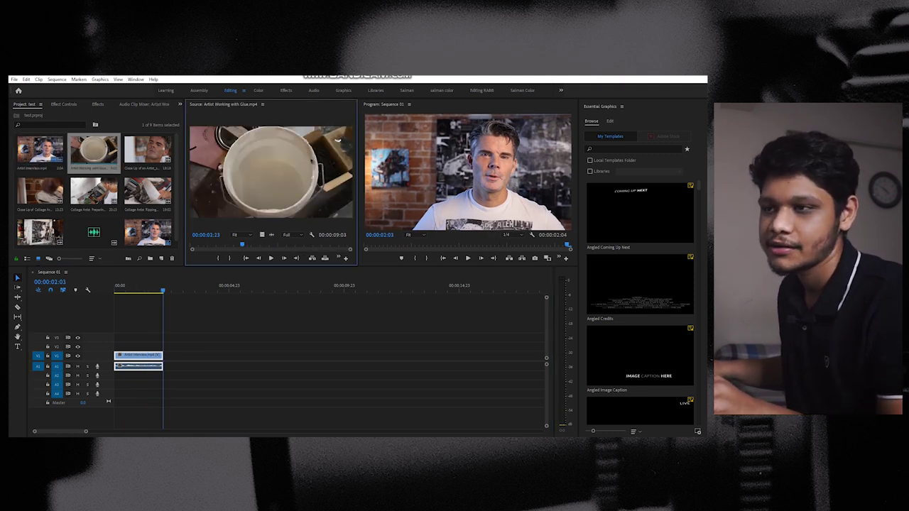
left_click_drag(242, 244, 208, 244)
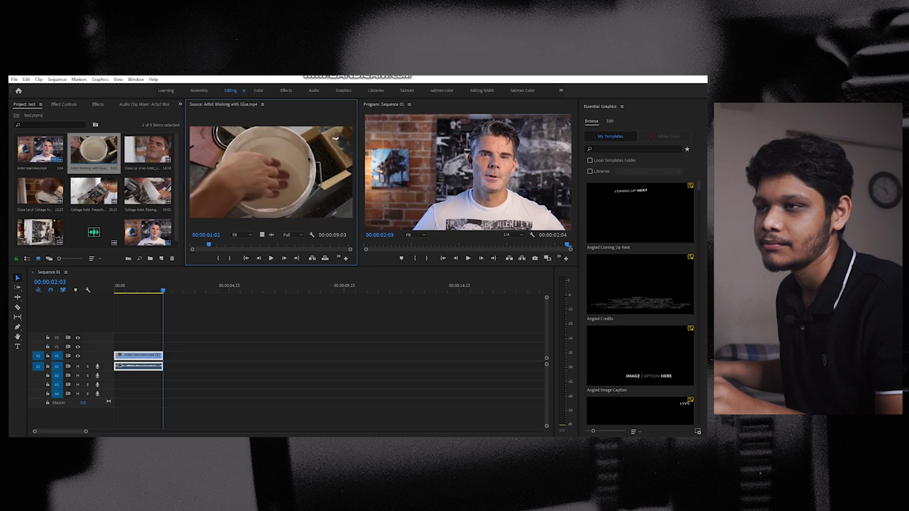
left_click_drag(208, 244, 205, 244)
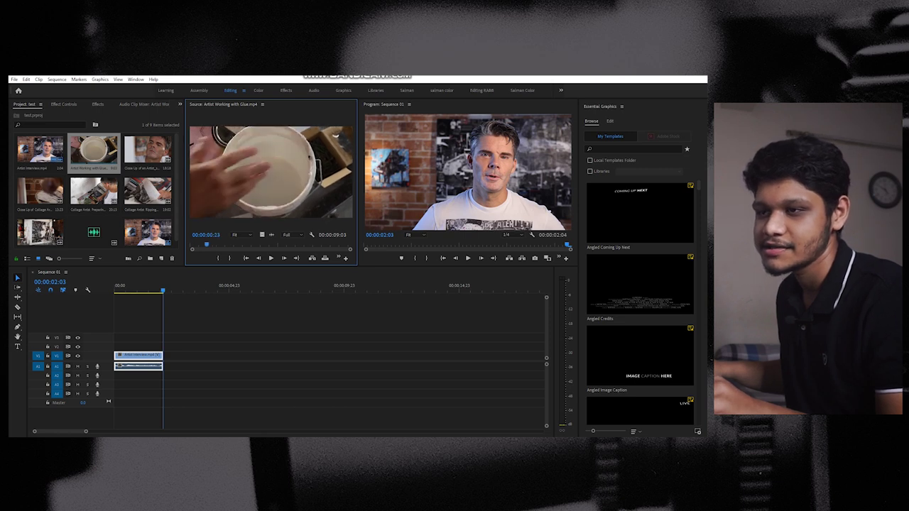
key("space")
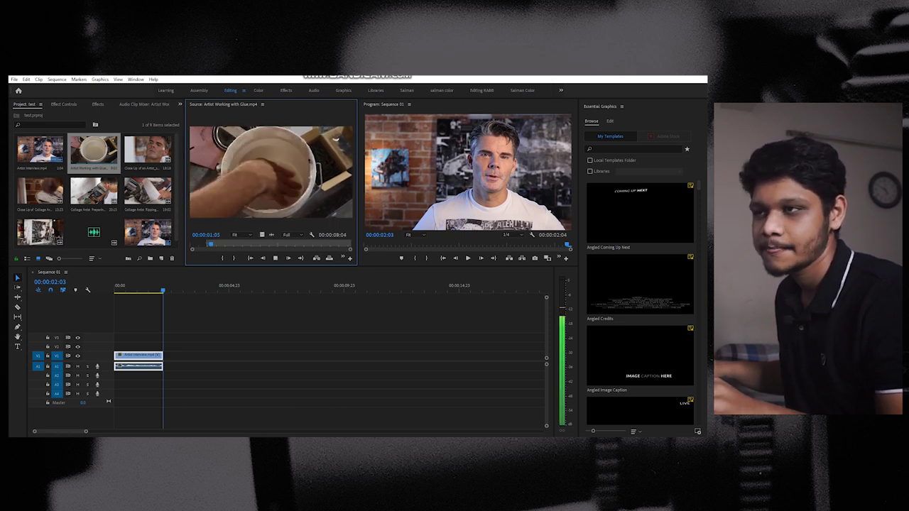
key("space")
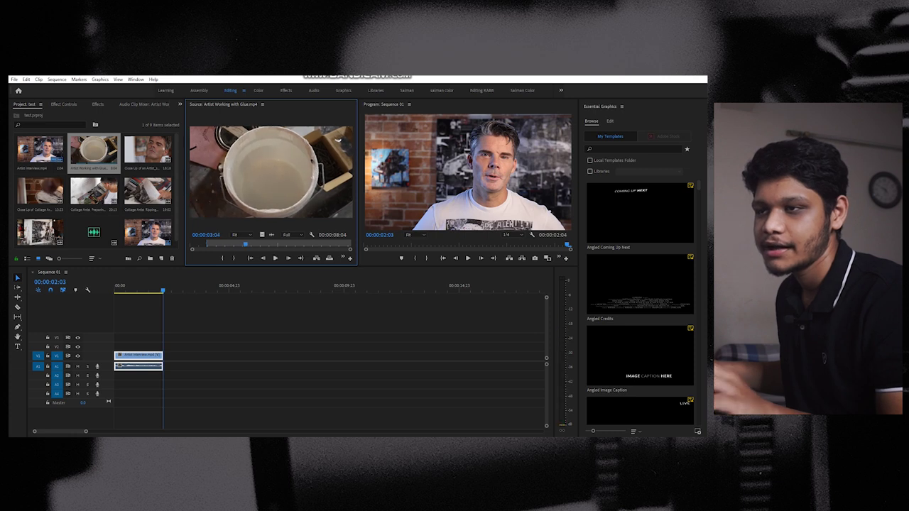
left_click(216, 244)
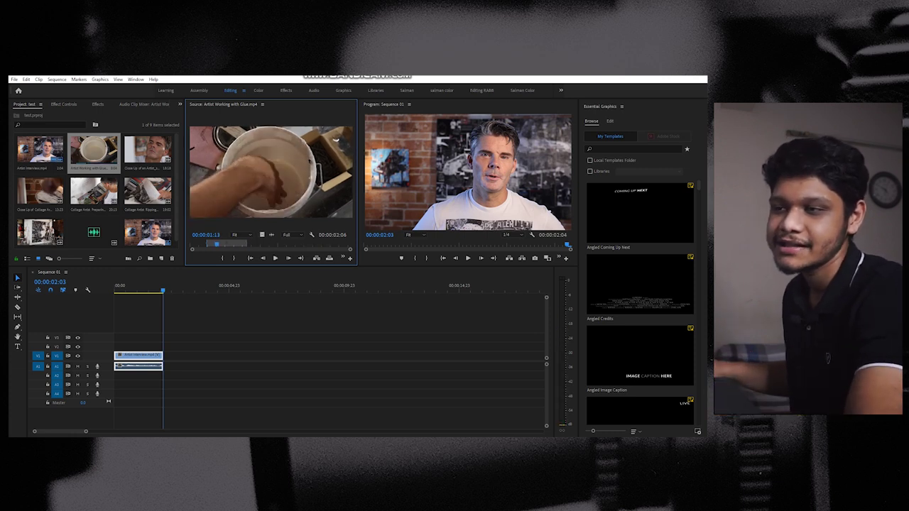
key("space")
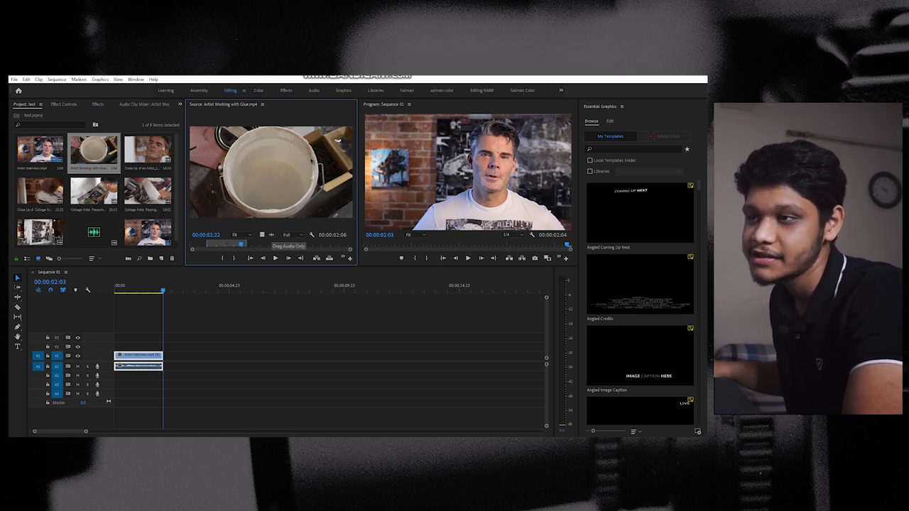
- Try adding the glue footage after the interview, undo it, and show Effect Controls
left_click_drag(270, 235, 180, 376)
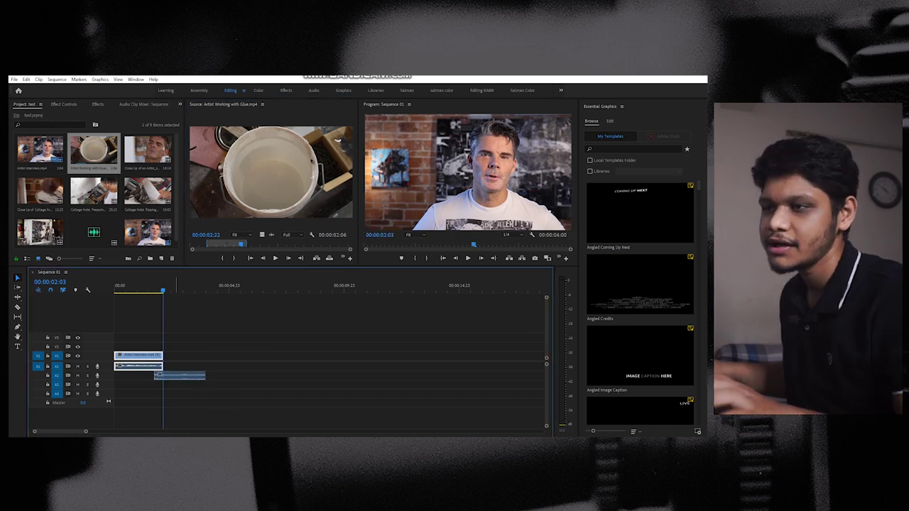
key("Escape")
left_click_drag(261, 235, 189, 355)
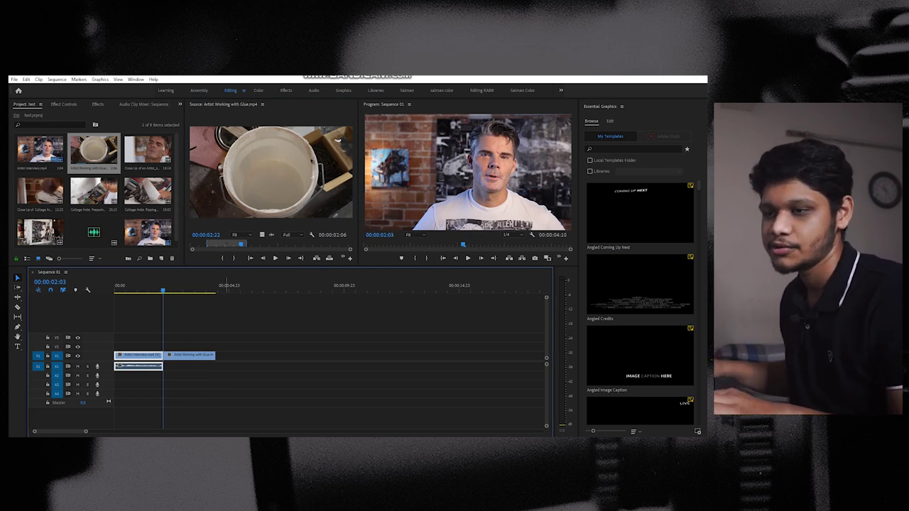
key("ctrl+z")
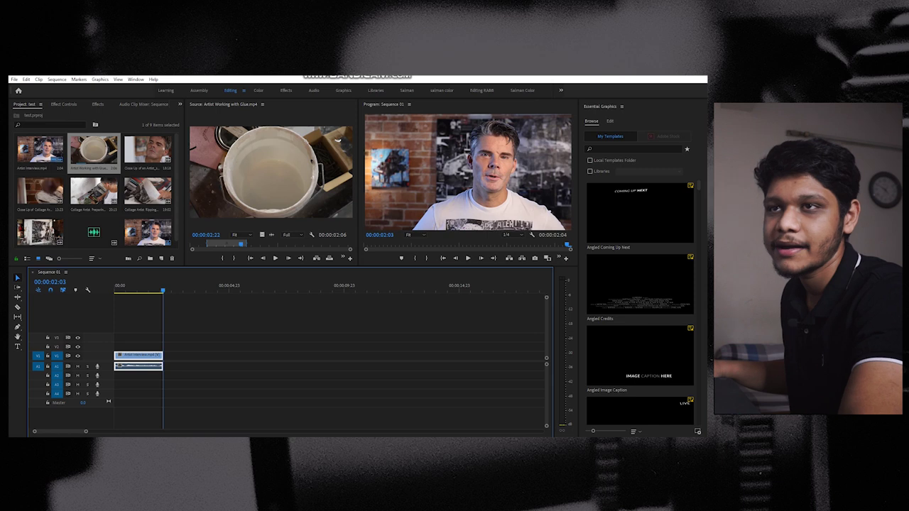
key("shift+5")
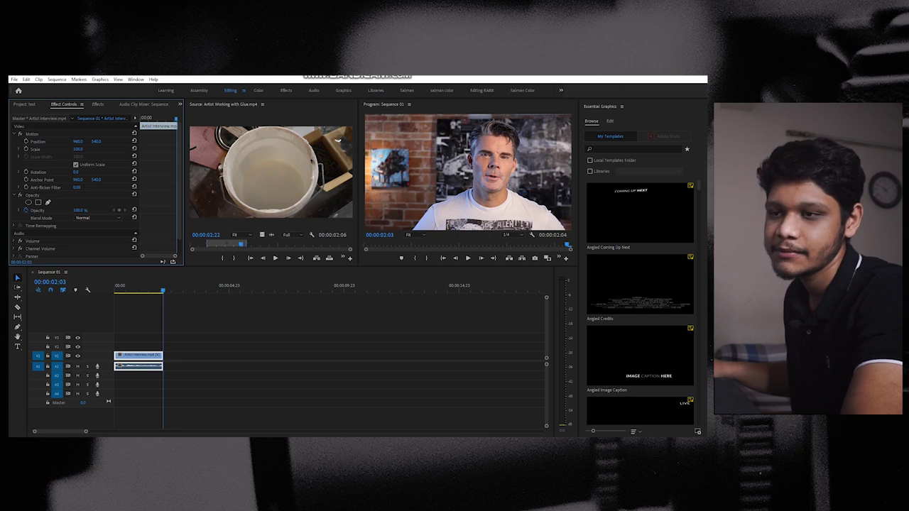
- Select the Artist Interview clip in the sequence and park the playhead near one second
left_click(195, 319)
left_click(195, 288)
left_click(139, 355)
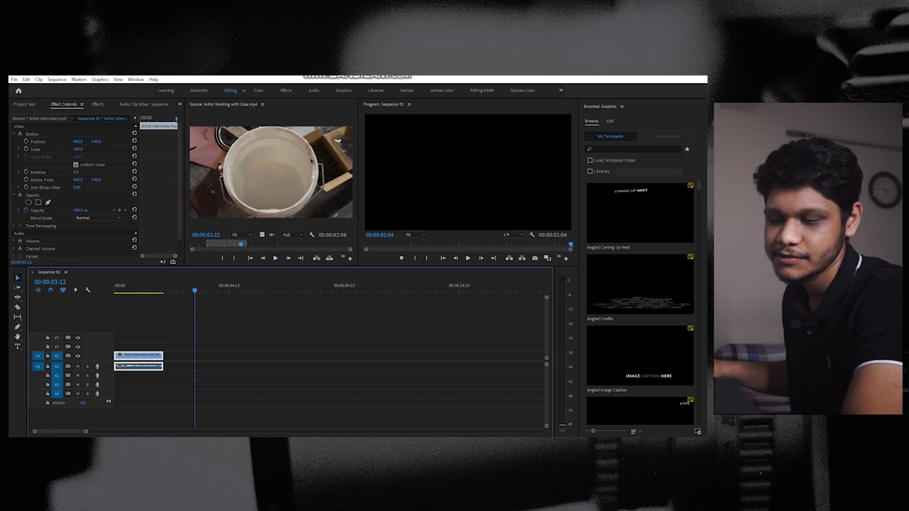
left_click(146, 288)
left_click(148, 287)
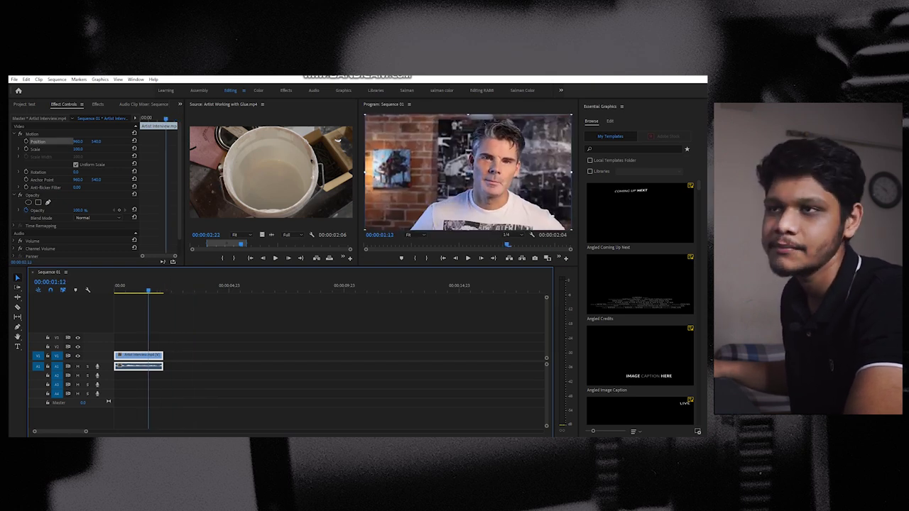
- Widen the Effect Controls and Source panels and close the Essential Graphics panel
left_click_drag(184, 177, 197, 177)
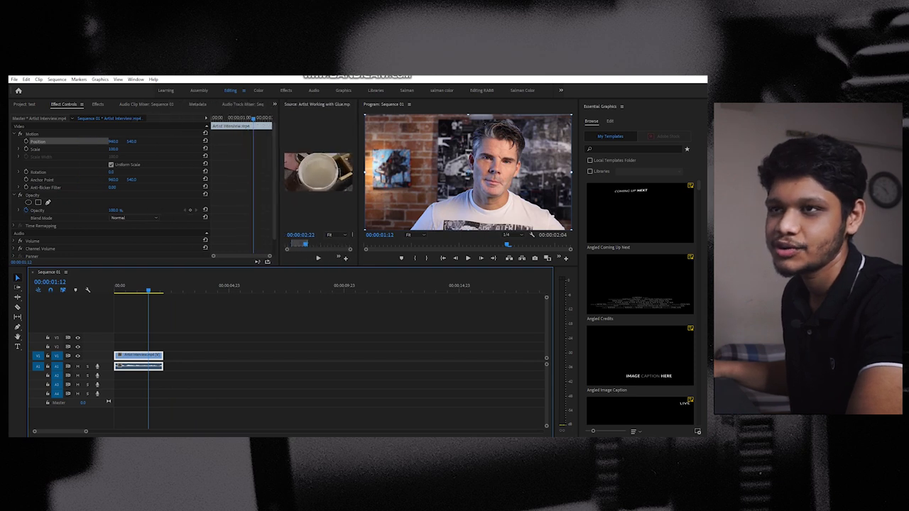
left_click(468, 170)
left_click_drag(360, 178, 370, 178)
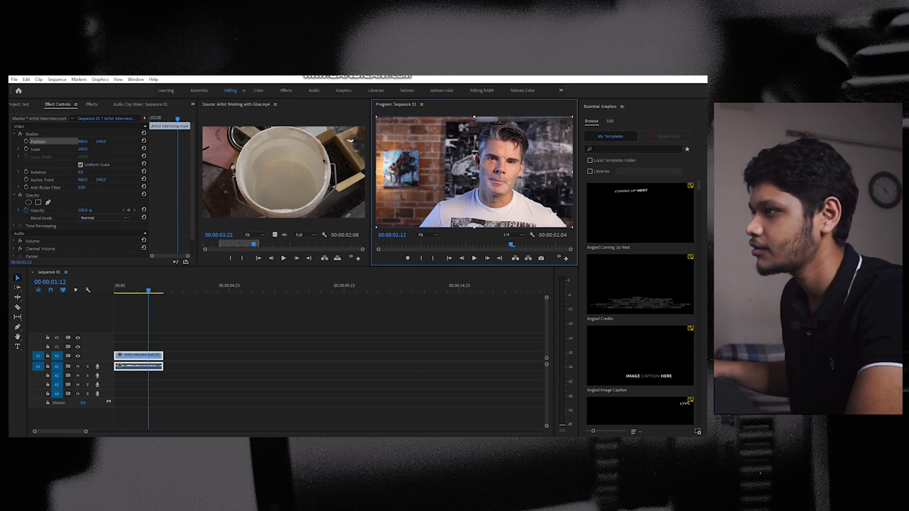
left_click(621, 107)
left_click(550, 106)
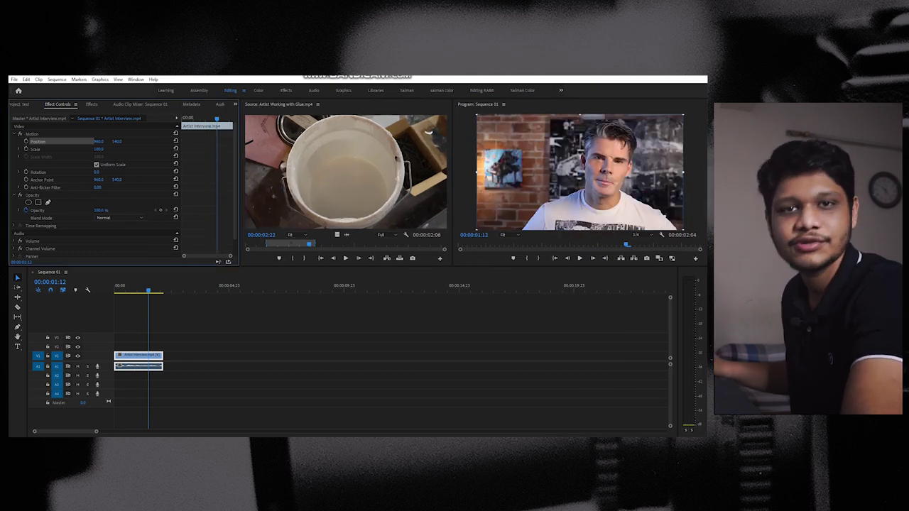
left_click(138, 287)
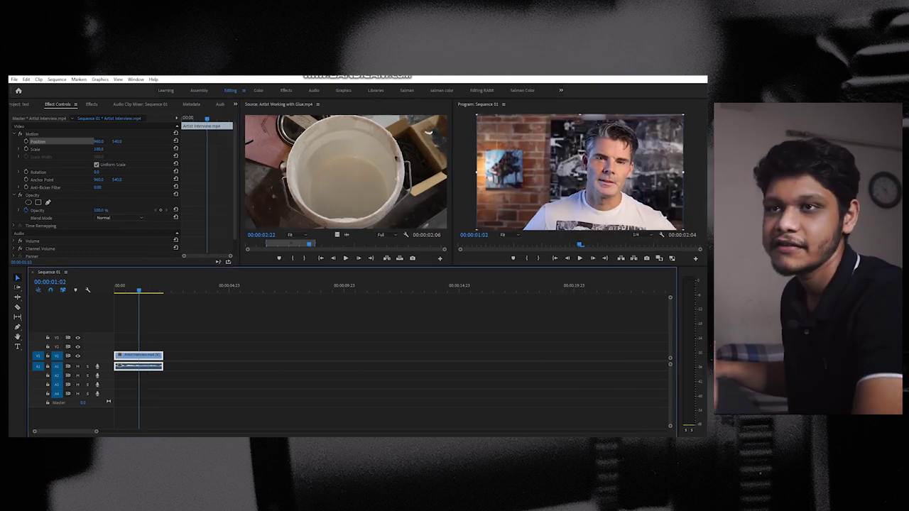
key("space")
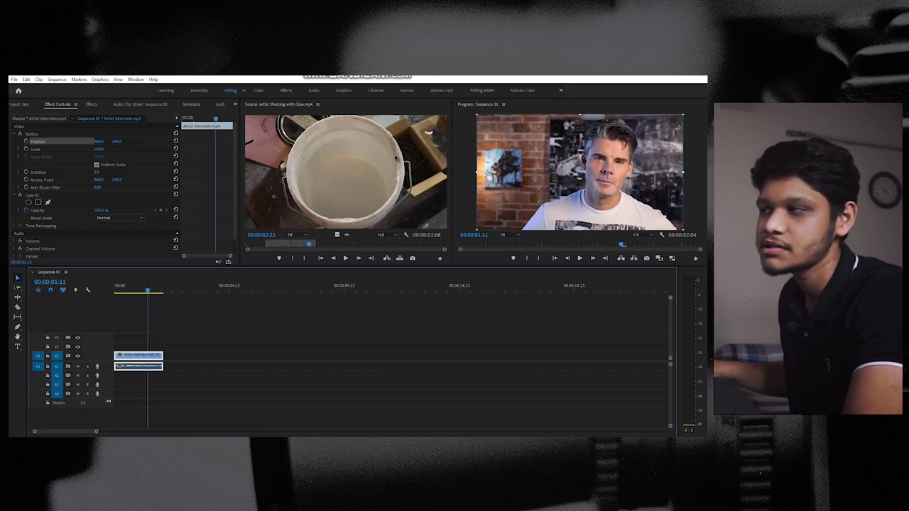
mouse_move(98, 141)
left_mouse_down()
mouse_move(85, 141)
mouse_move(106, 141)
left_mouse_up()
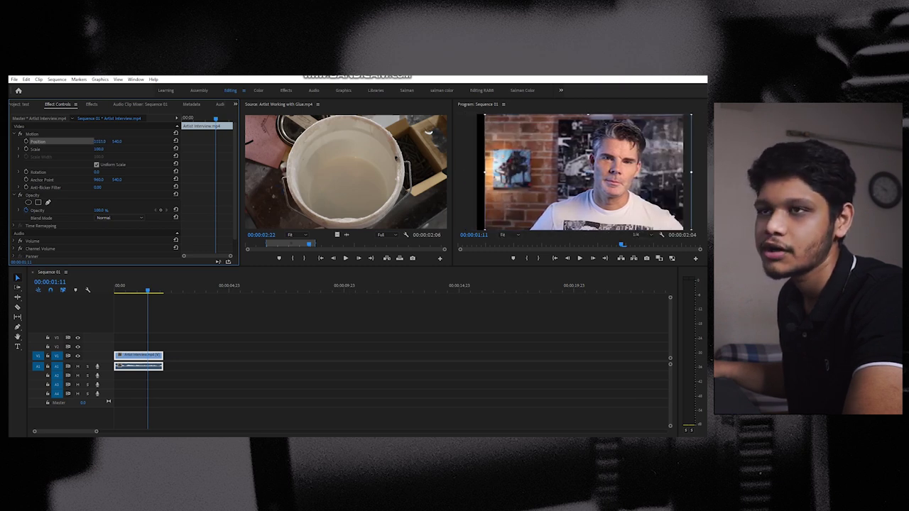
left_click_drag(116, 141, 100, 141)
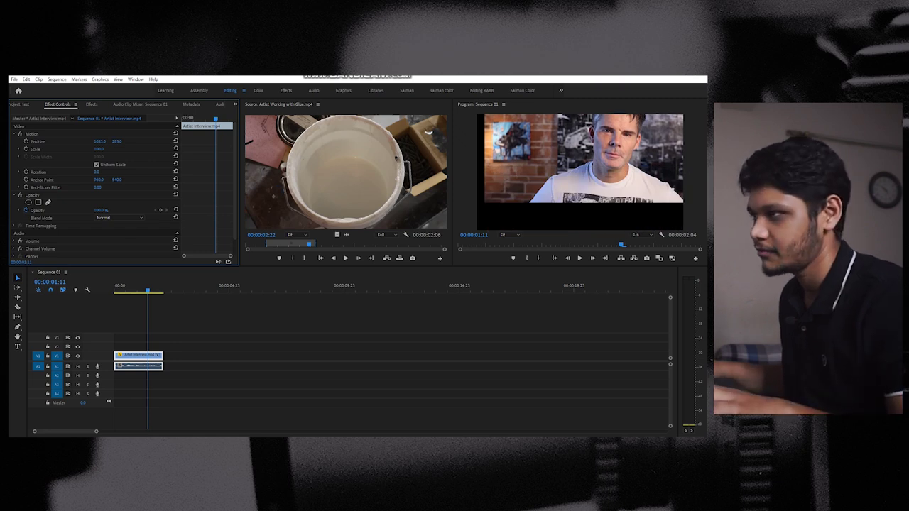
left_click(176, 141)
left_click_drag(98, 149, 93, 150)
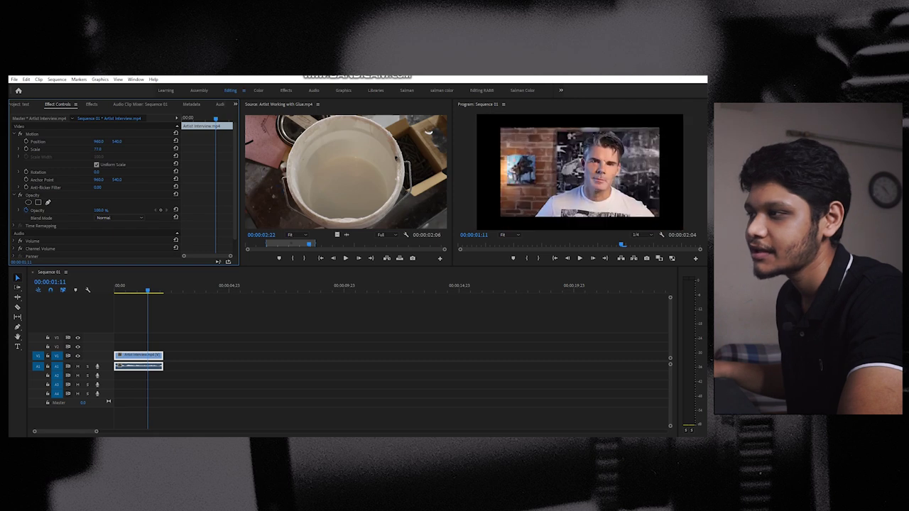
left_click(175, 149)
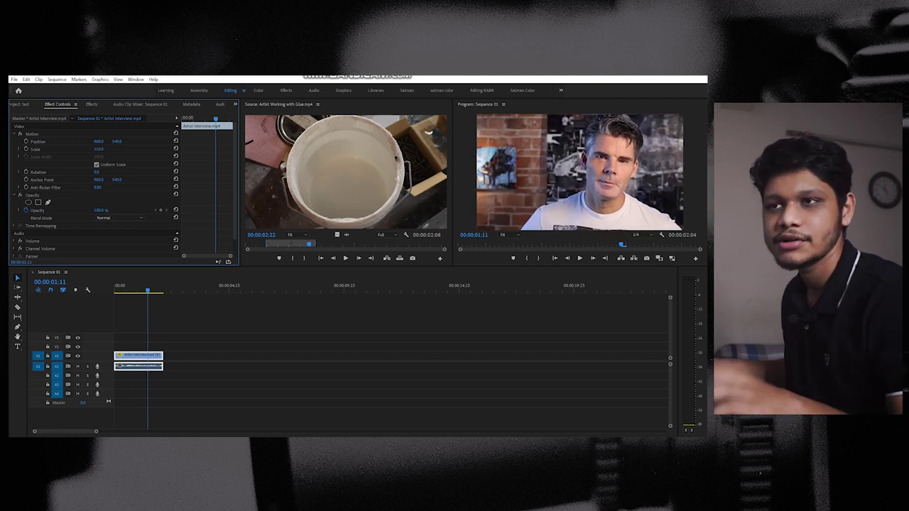
type("-15")
key("Return")
left_click_drag(99, 171, 114, 172)
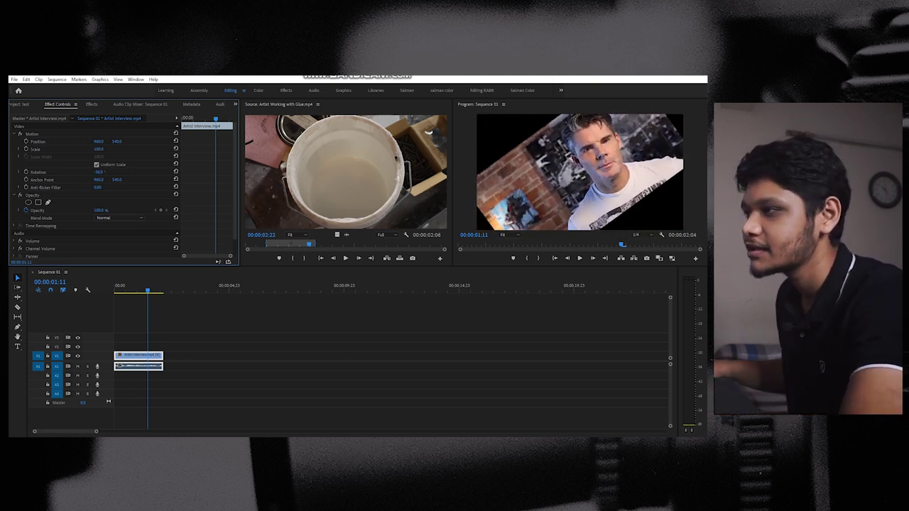
type("0")
key("Return")
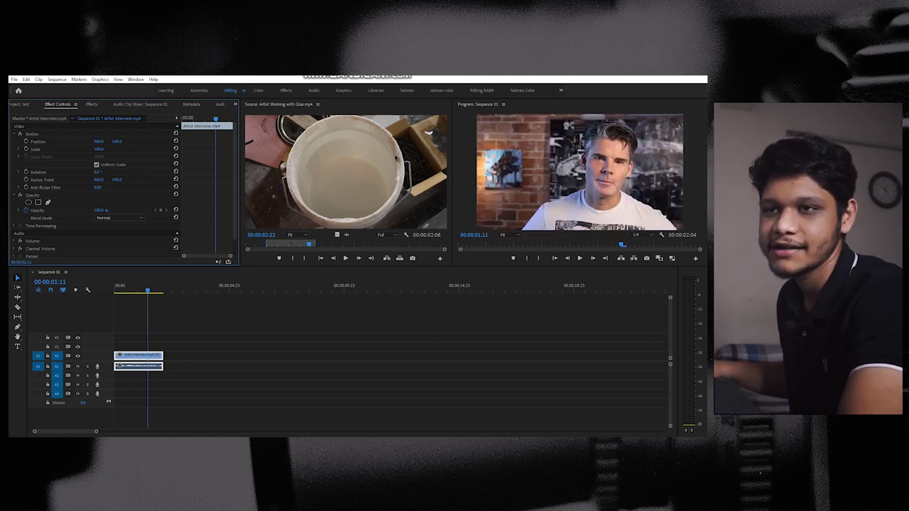
mouse_move(99, 210)
left_mouse_down()
mouse_move(85, 210)
mouse_move(142, 210)
left_mouse_up()
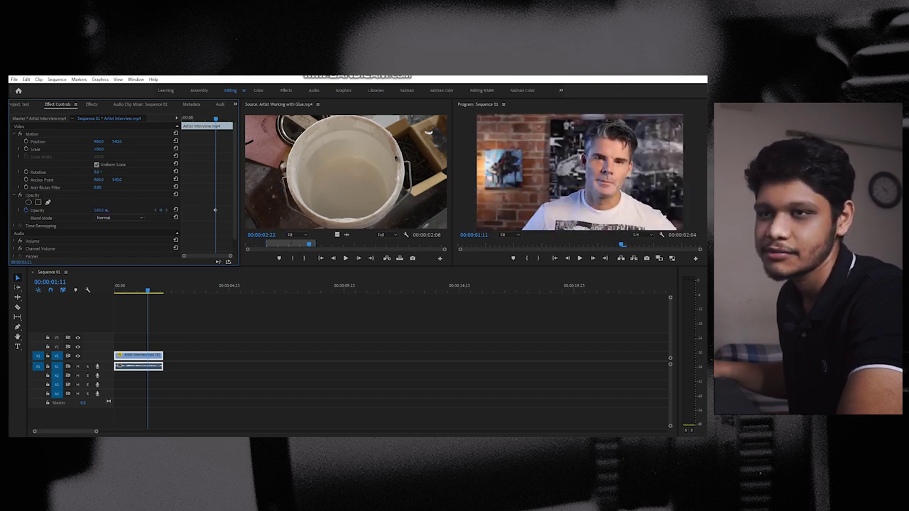
scroll(124, 189, "down", 1)
left_click(121, 200)
left_click(106, 199)
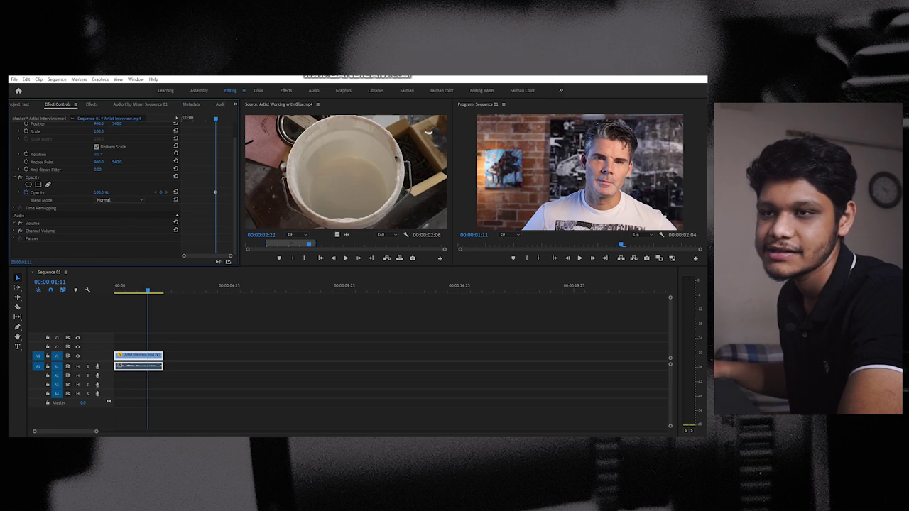
left_click(18, 223)
scroll(100, 213, "down", 1)
left_click(355, 327)
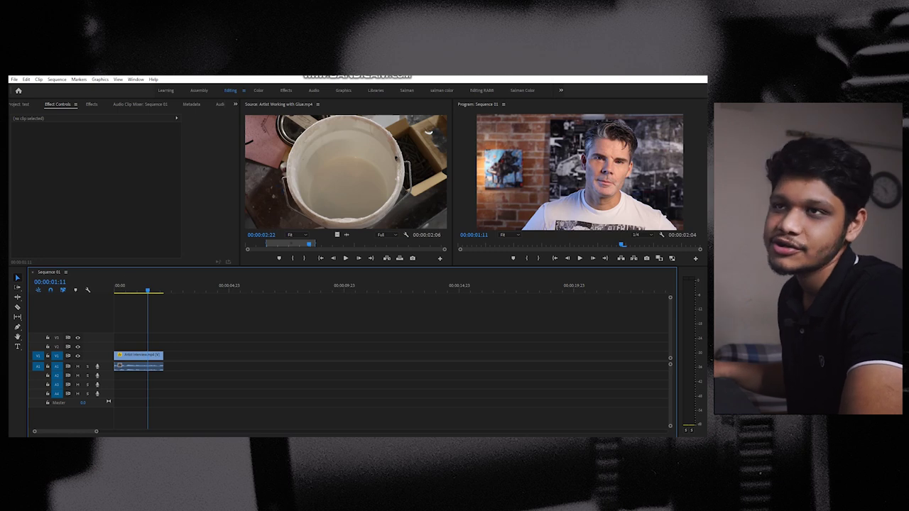
- Apply the Camera Blur effect from Video Effects > Blur & Sharpen to the interview clip on V1
key("shift+7")
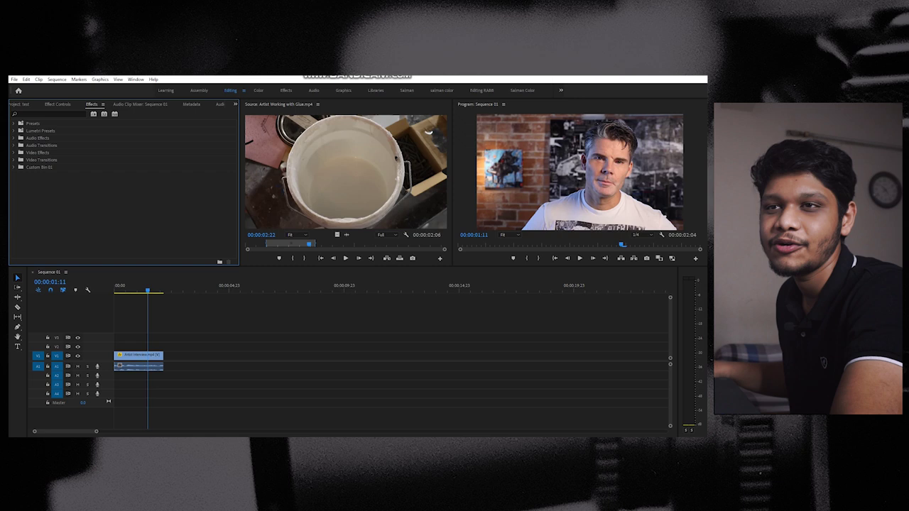
left_click(16, 131)
left_click(13, 131)
left_click(13, 160)
left_click(13, 160)
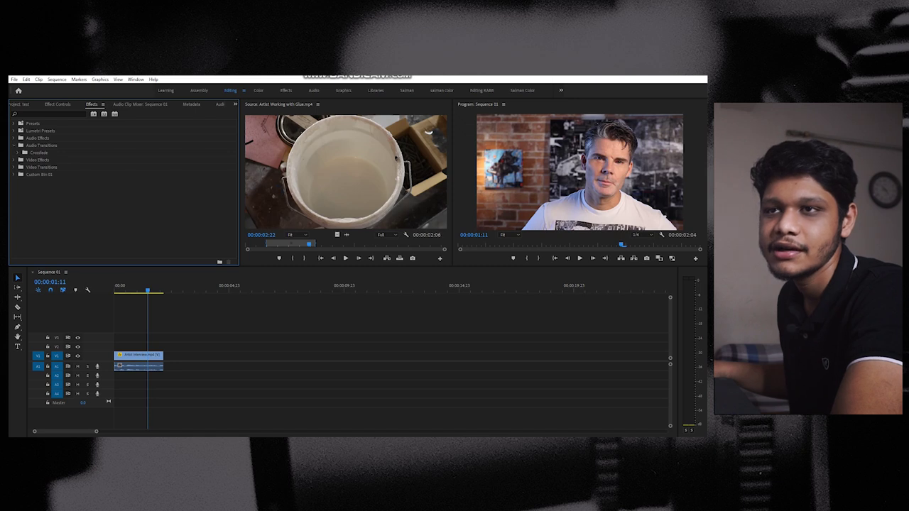
left_click(14, 152)
left_click(20, 159)
left_click(45, 167)
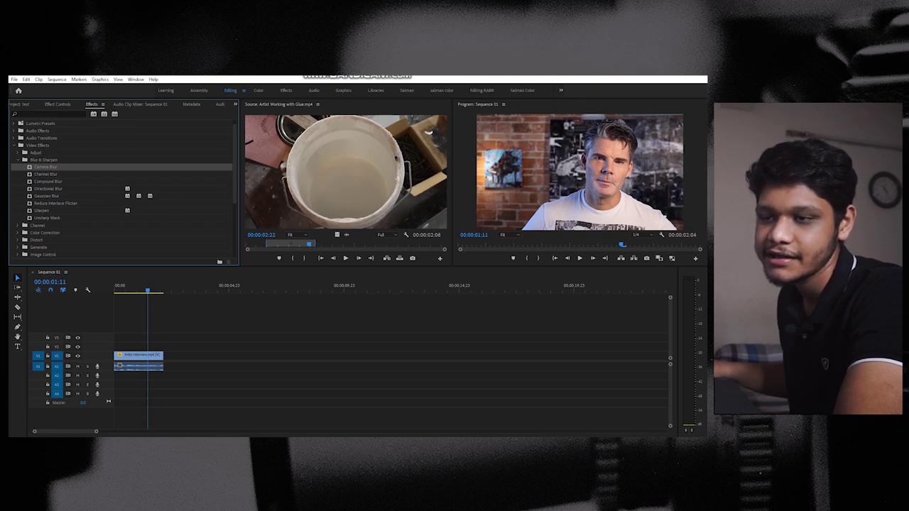
left_click_drag(44, 167, 139, 355)
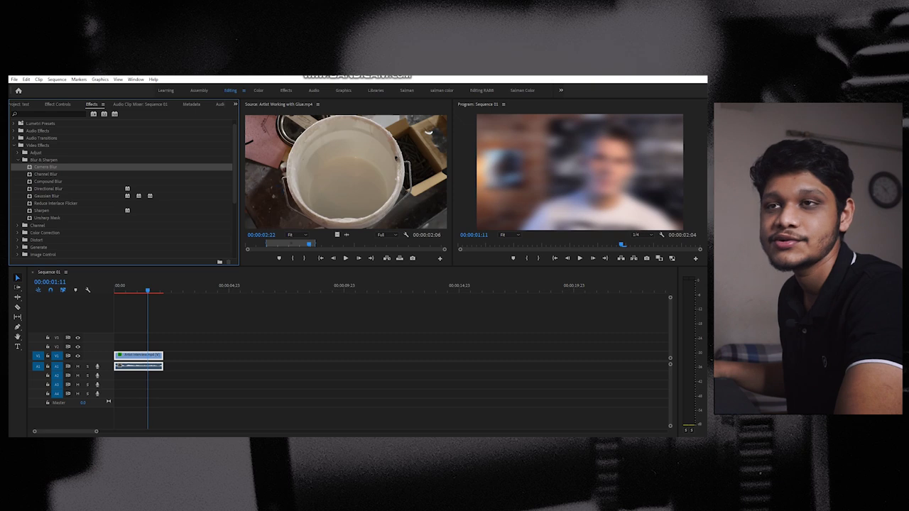
- In Effect Controls, set Camera Blur's Percent Blur to 0 so the picture stays sharp
key("shift+5")
scroll(121, 188, "down", 3)
left_click(37, 176)
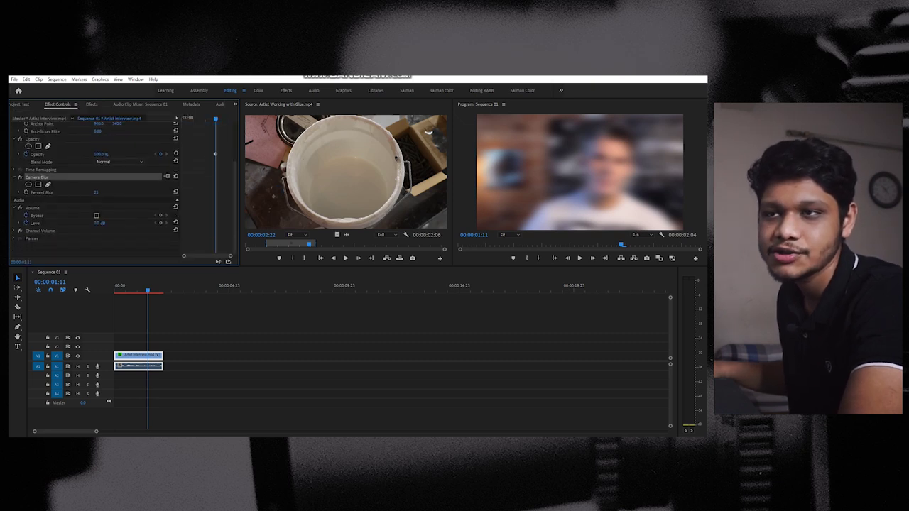
mouse_move(96, 192)
left_mouse_down()
mouse_move(124, 192)
mouse_move(95, 192)
left_mouse_up()
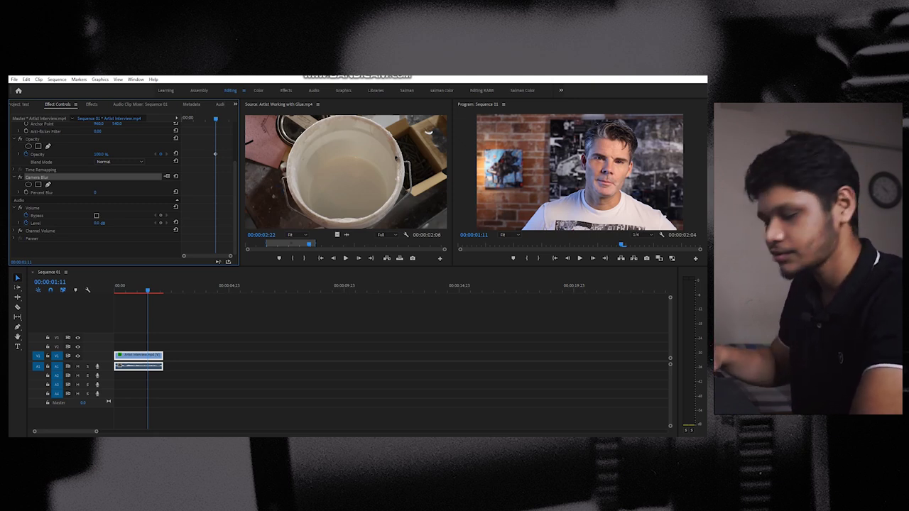
- Deselect the interview clip, view the Audio Clip Mixer, set the playhead near 00:00:00:18, and show the Project bin
left_click(398, 320)
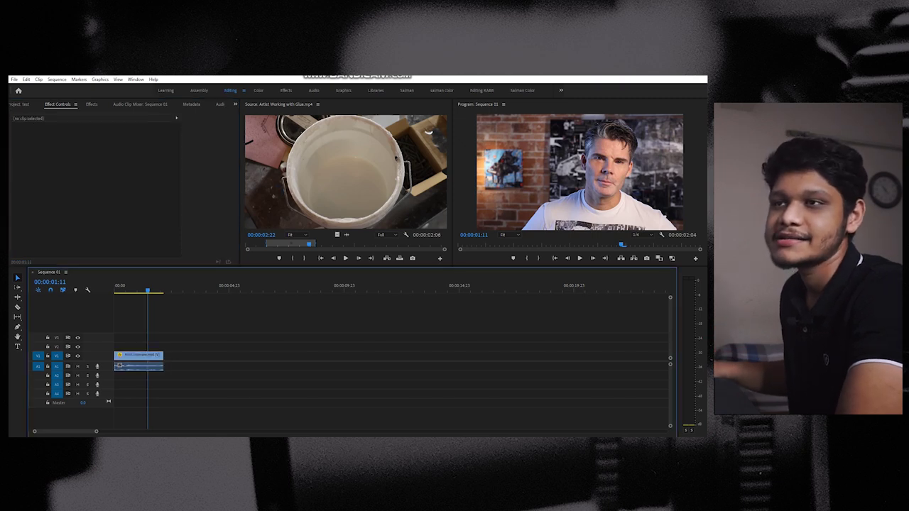
key("shift+6")
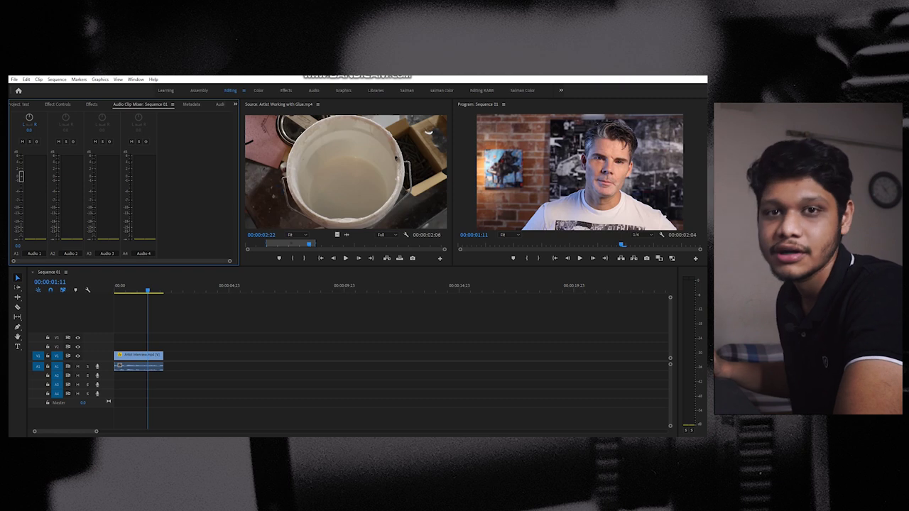
left_click(131, 355)
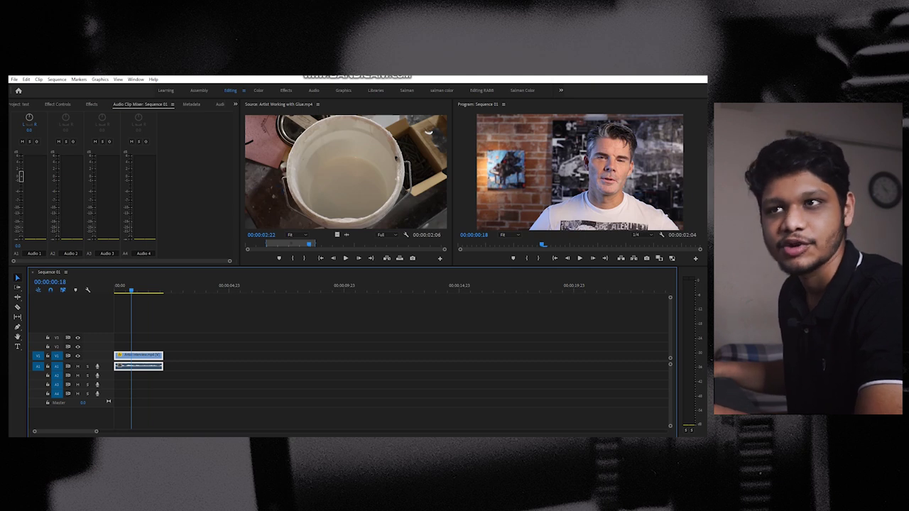
key("shift+1")
- Preview the 14 Oceans music file from the project bin
scroll(120, 192, "down", 1)
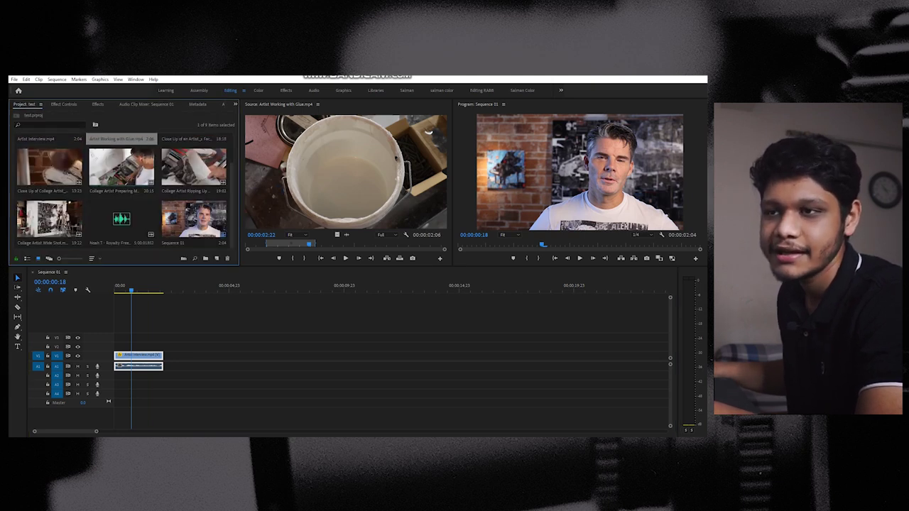
left_click(120, 218)
double_click(121, 219)
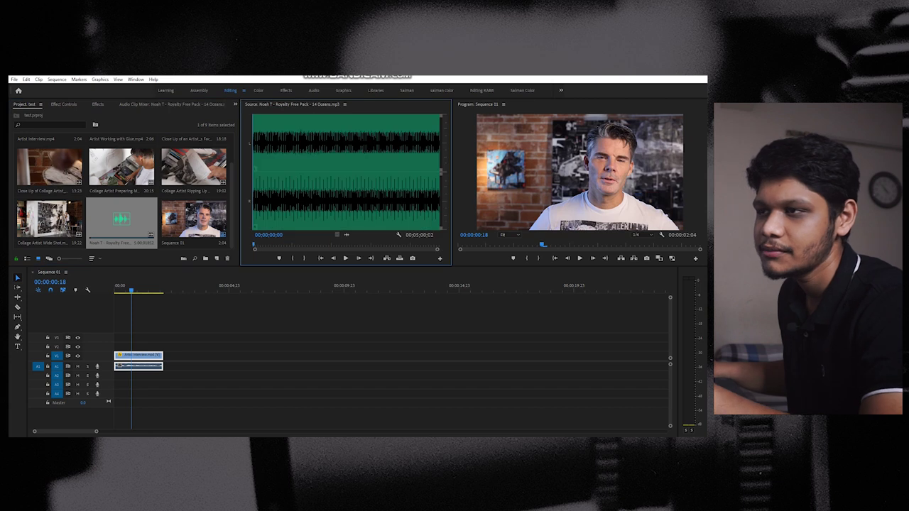
key("space")
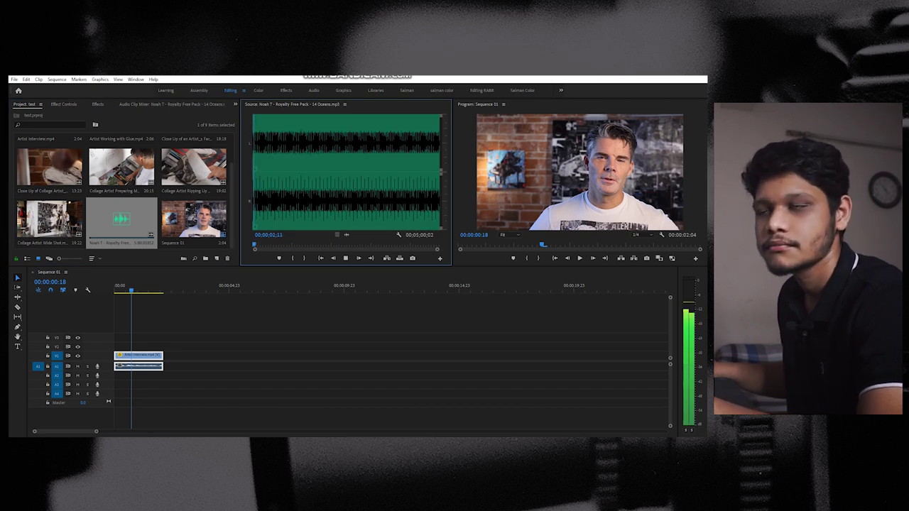
key("space")
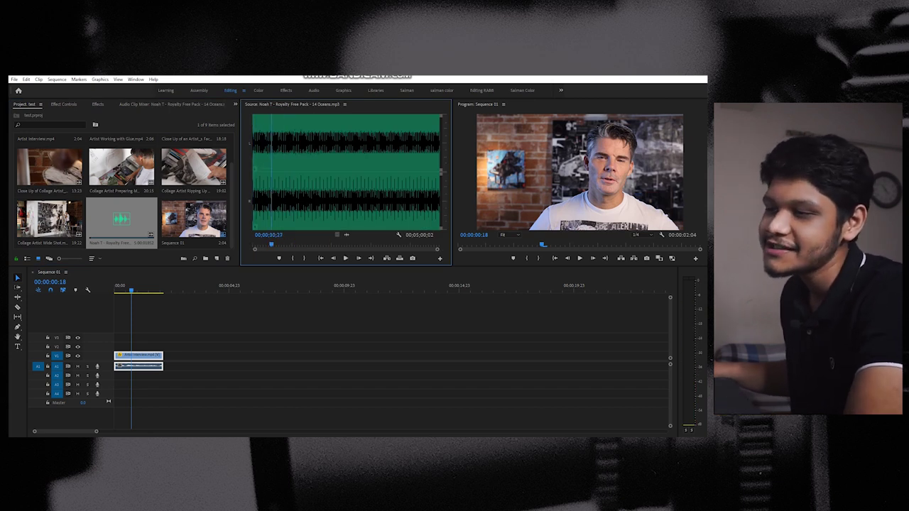
- Place the music on A2 under the interview, trimmed to the interview's length, and play the sequence
mouse_move(345, 234)
left_mouse_down()
mouse_move(457, 377)
mouse_move(278, 377)
left_mouse_up()
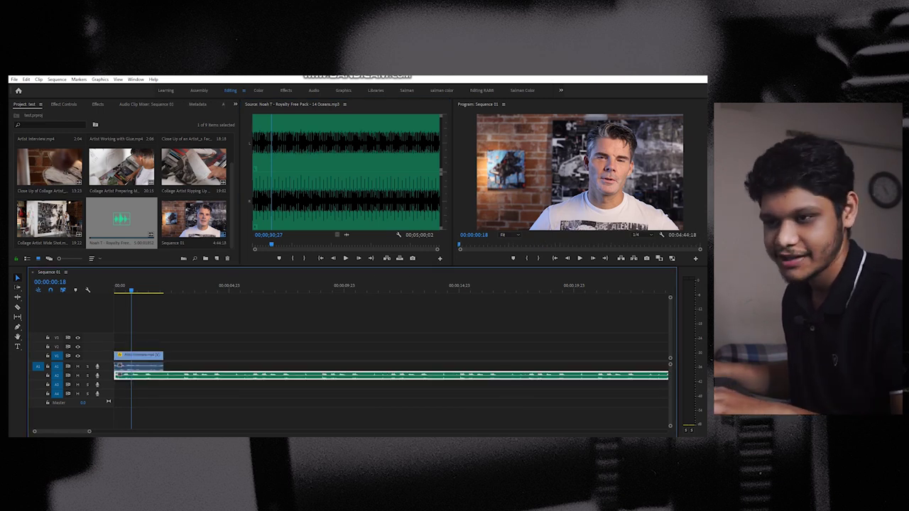
key("ctrl+z")
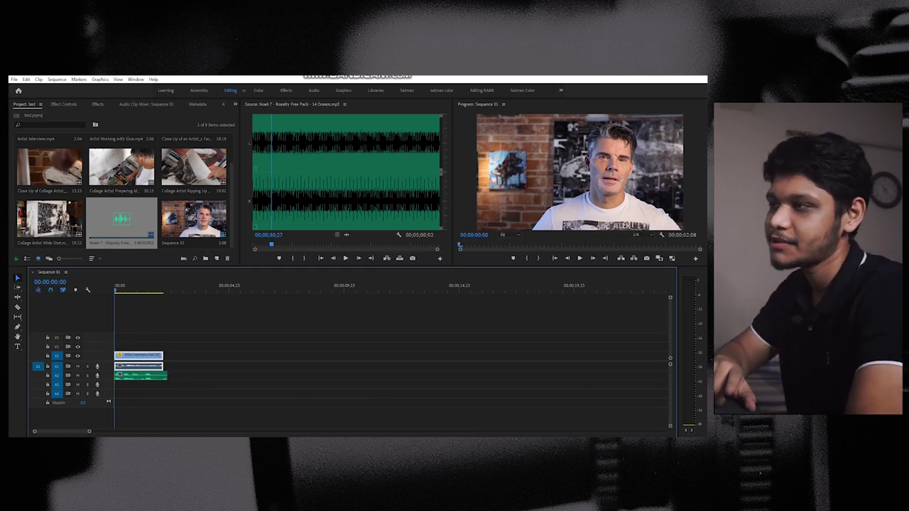
key("space")
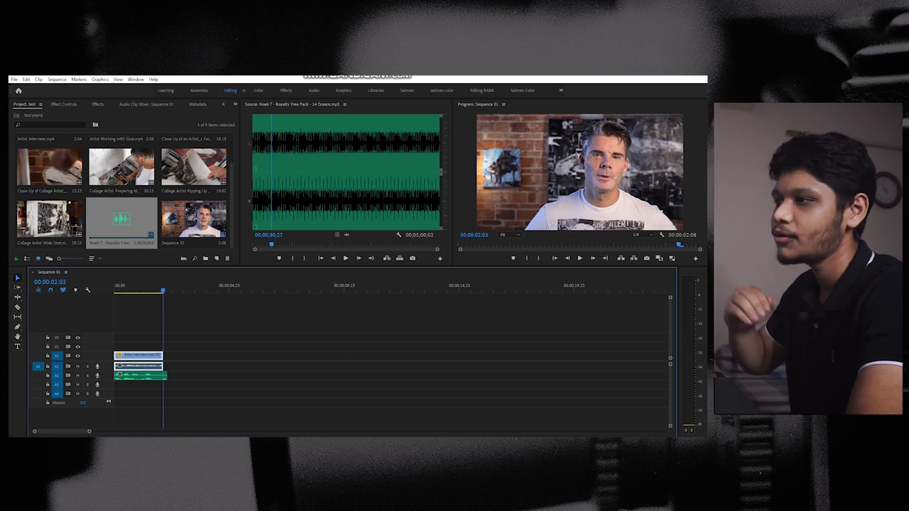
key("shift+9")
key("shift+3")
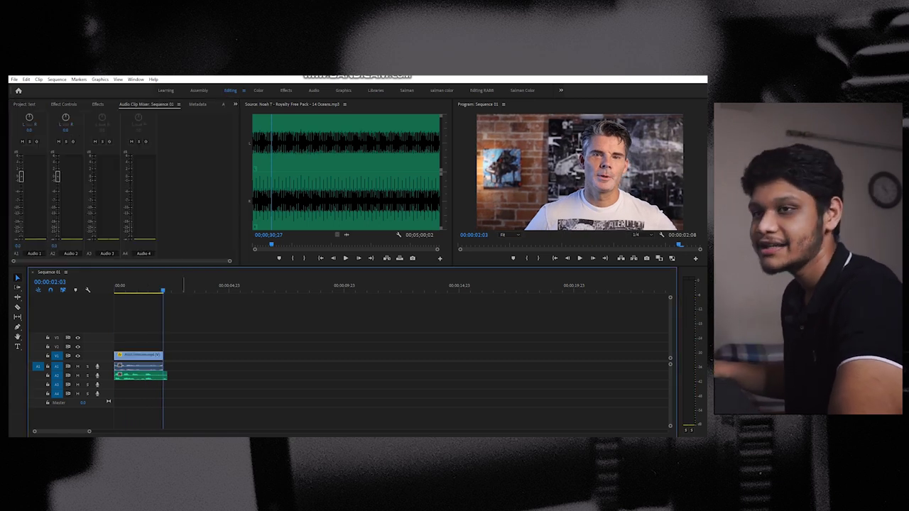
- Return the playhead to the sequence start and select the interview clips on V1 and A1
key("shift+9")
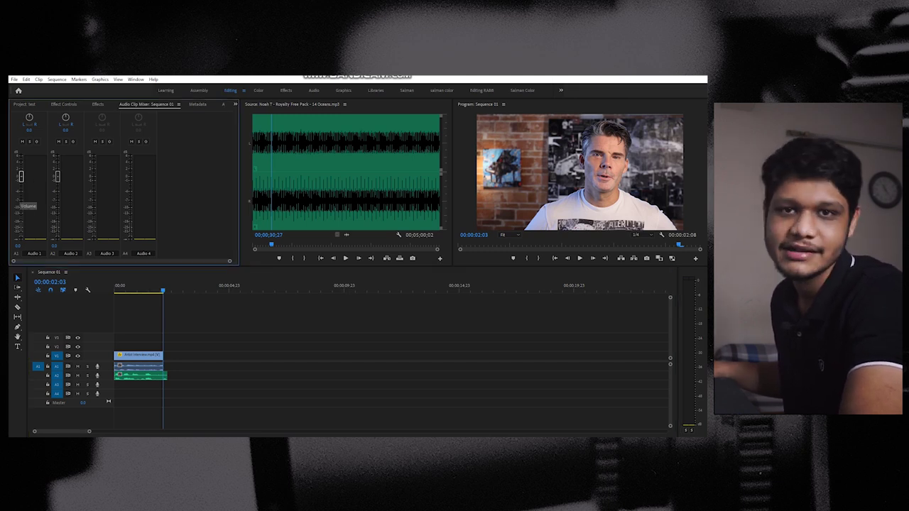
key("shift+3")
key("Home")
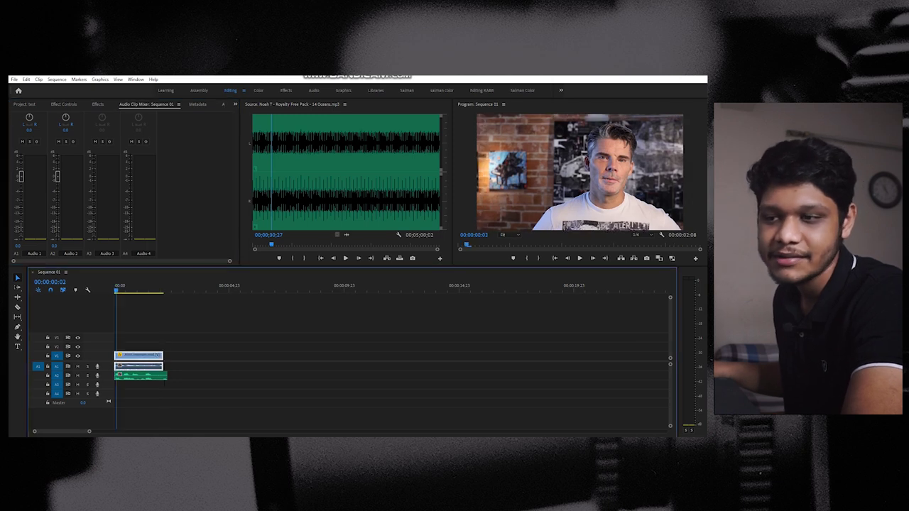
key("d")
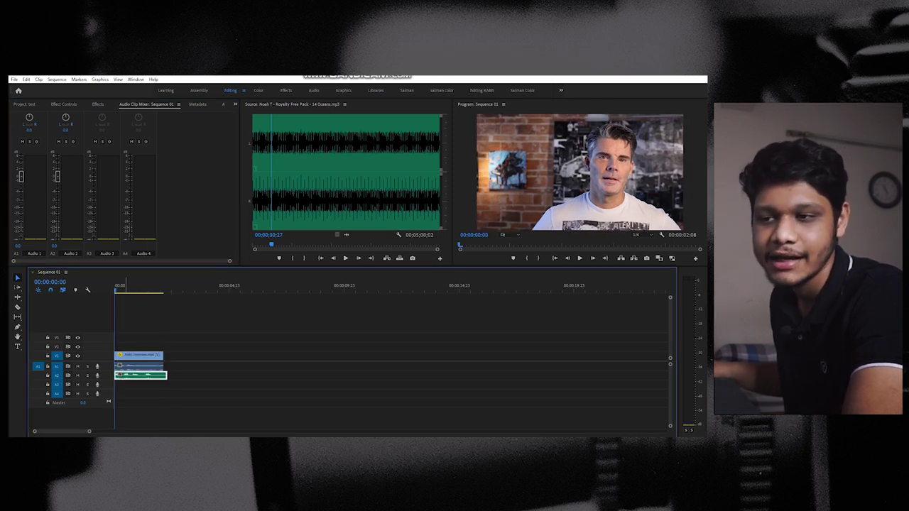
key("d")
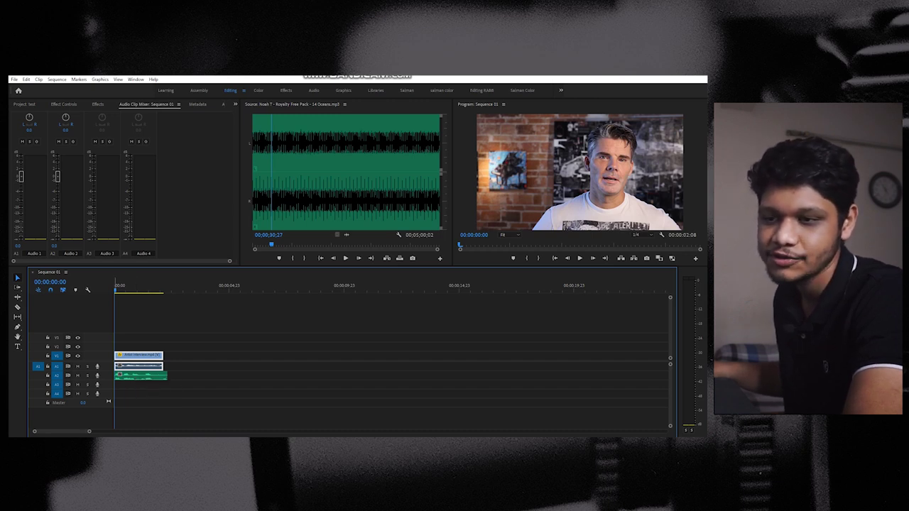
- Pull the A2 music fader down and play the sequence to hear the quieter music
left_click_drag(57, 176, 57, 183)
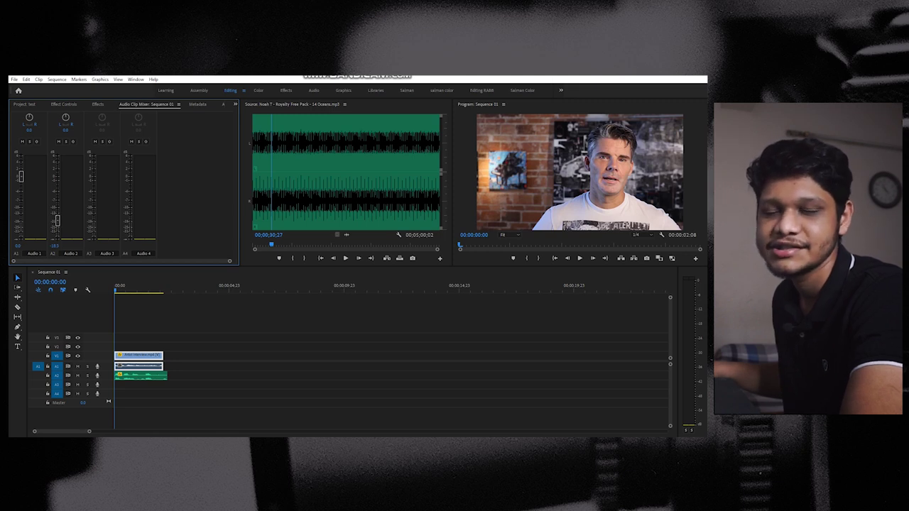
key("shift+3")
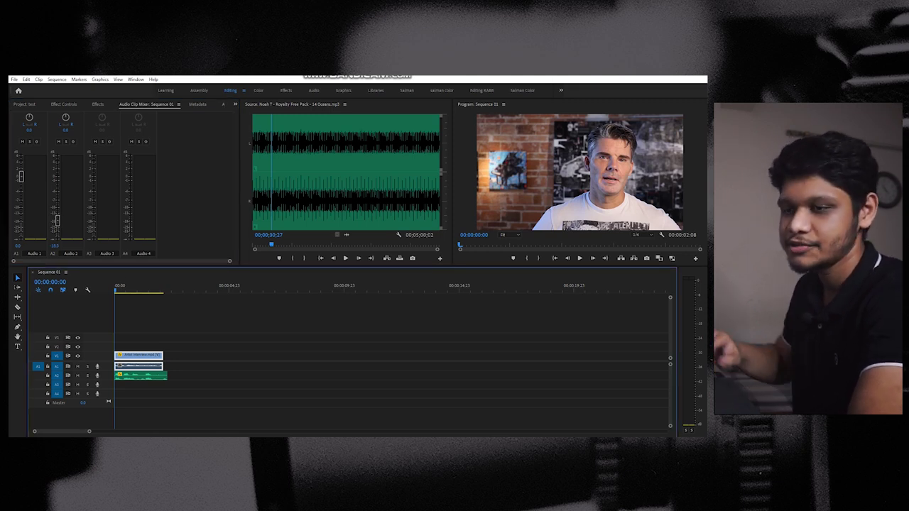
key("space")
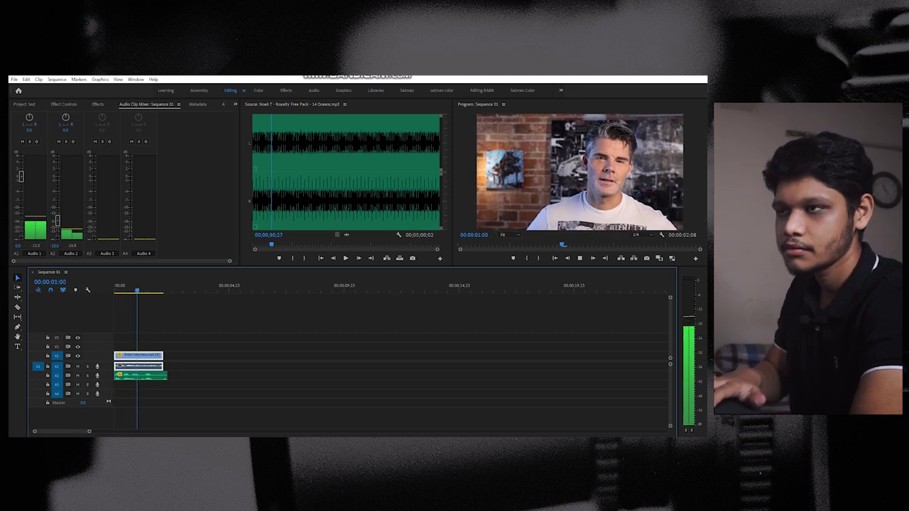
key("space")
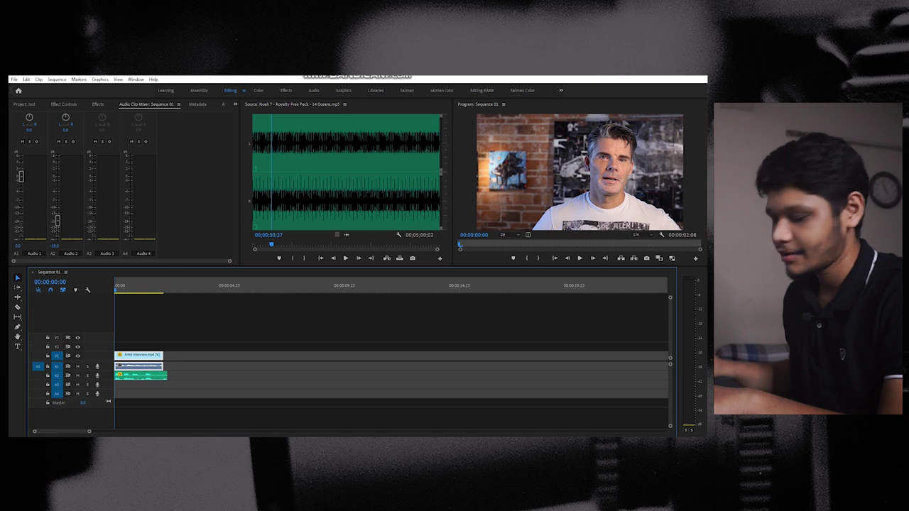
- Preview Sequence 01 end to start, then open its Export Settings with Ctrl+M
key("End")
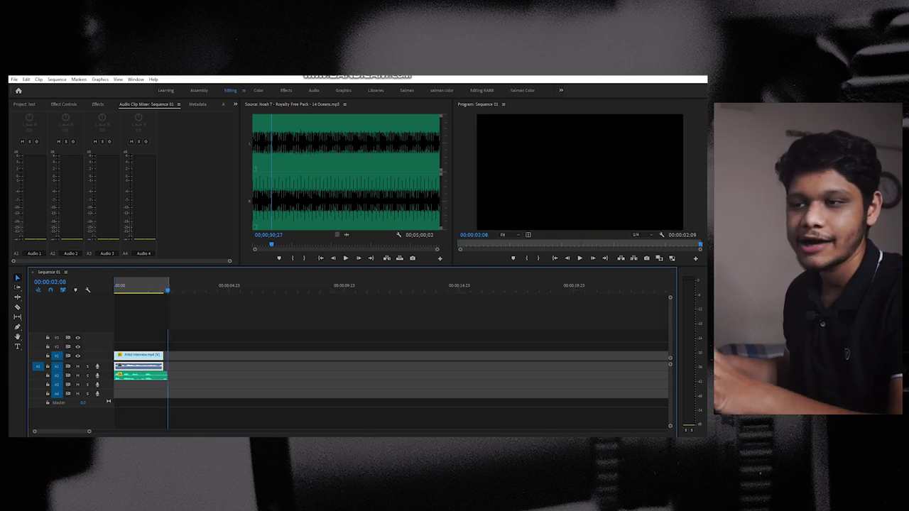
key("space")
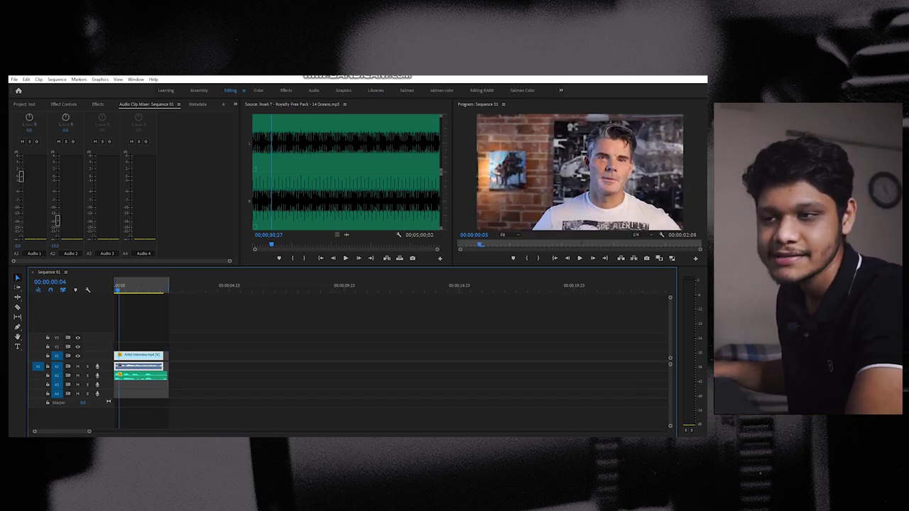
key("Home")
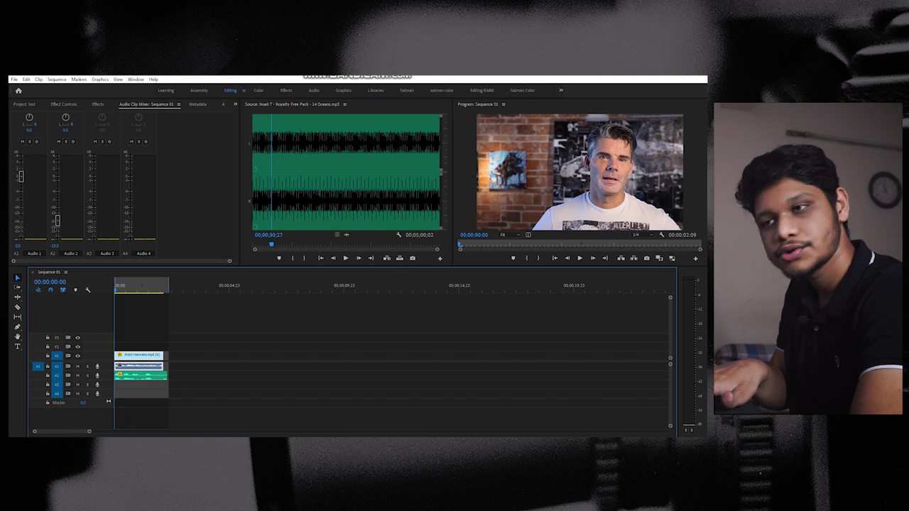
key("ctrl+m")
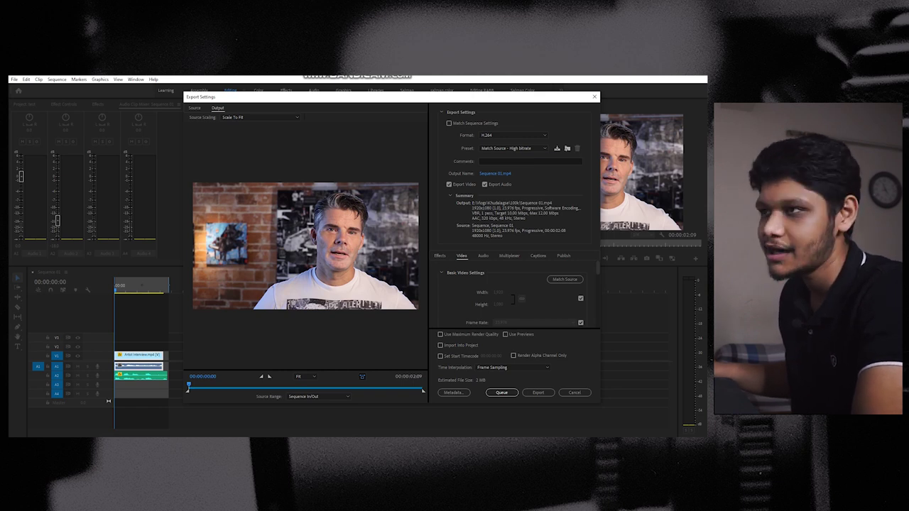
- Reopen the export settings through File > Export > Media
key("Escape")
left_click(13, 79)
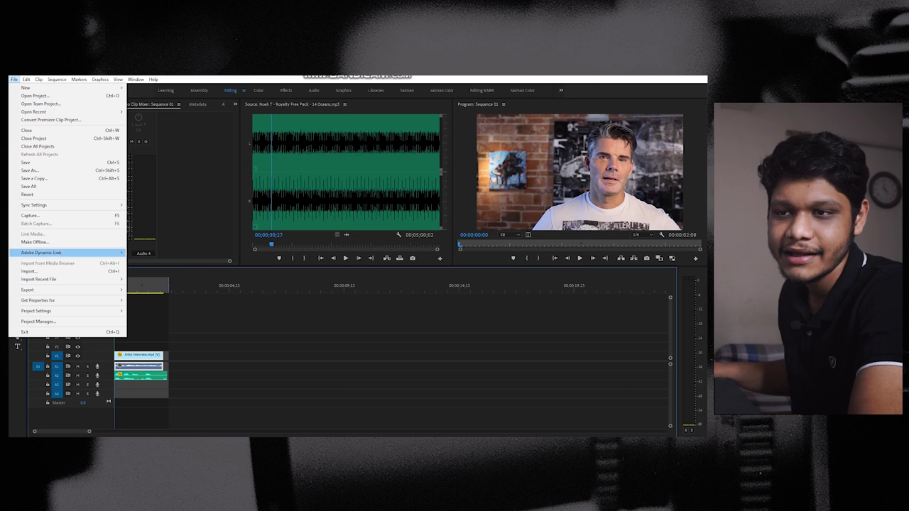
mouse_move(27, 289)
left_click(143, 290)
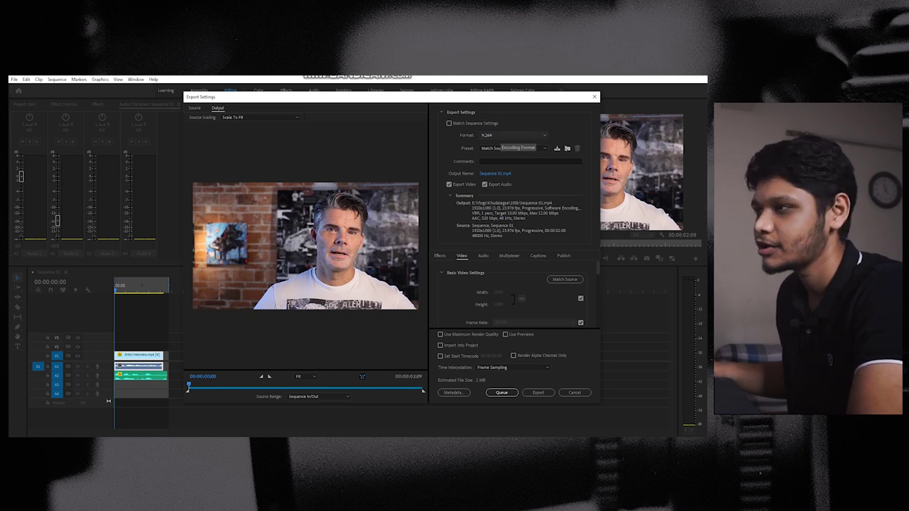
- Keep H.264, choose the YouTube 1080p Full HD preset, and browse to the Vlogs folder for output
left_click(512, 135)
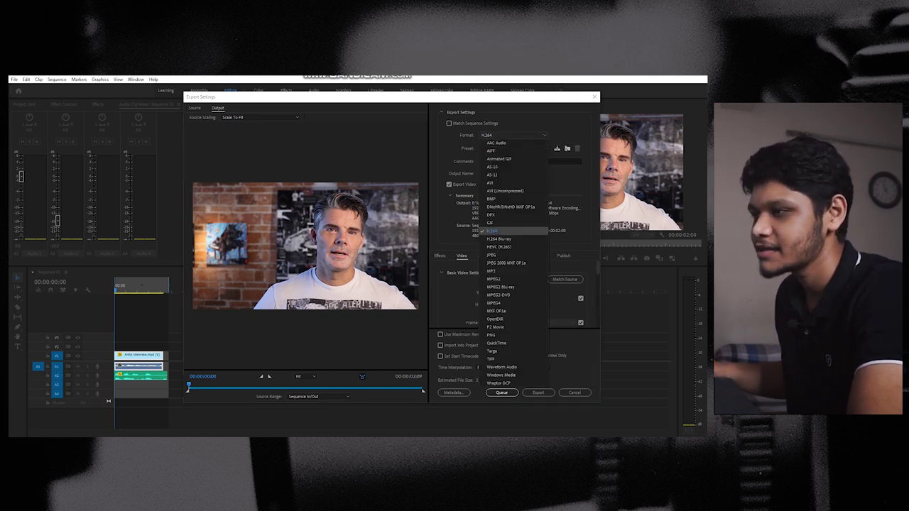
key("Escape")
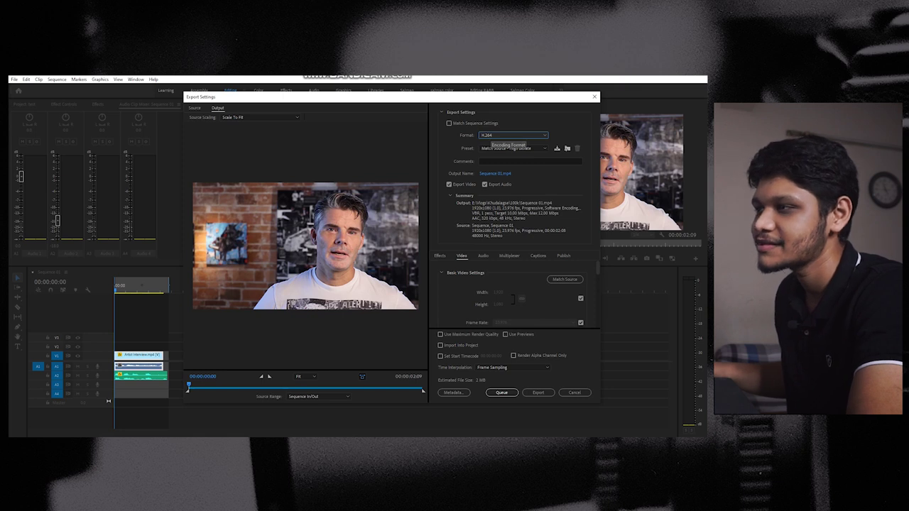
left_click(512, 148)
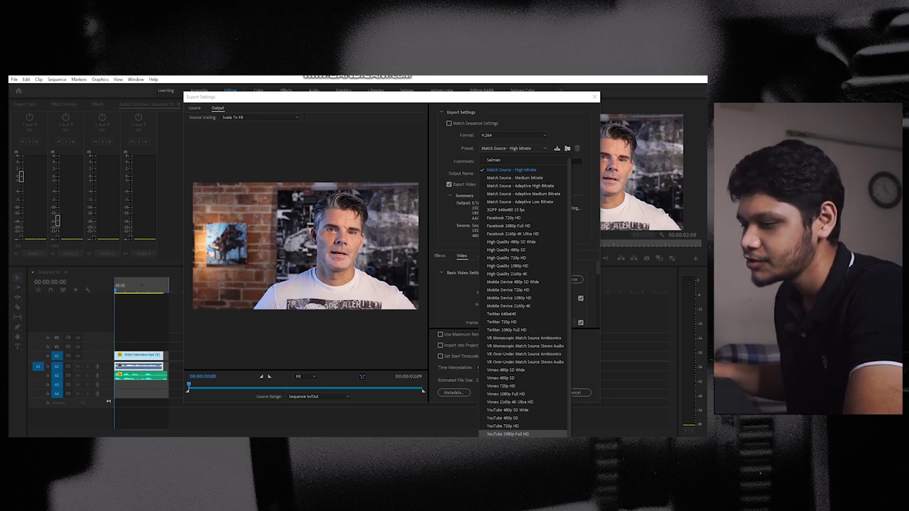
left_click(507, 434)
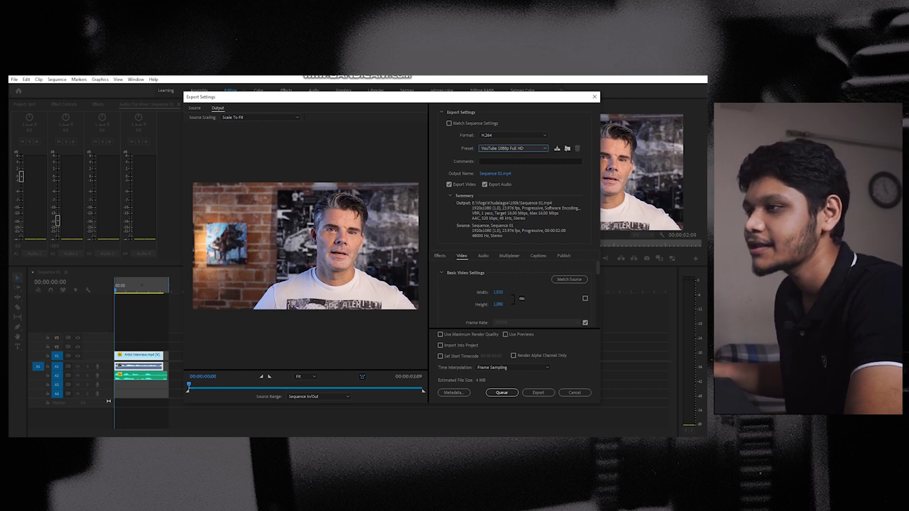
left_click(495, 173)
left_click(304, 120)
- Set the output file to sd.mp4 in the New folder under Vlogs
double_click(270, 169)
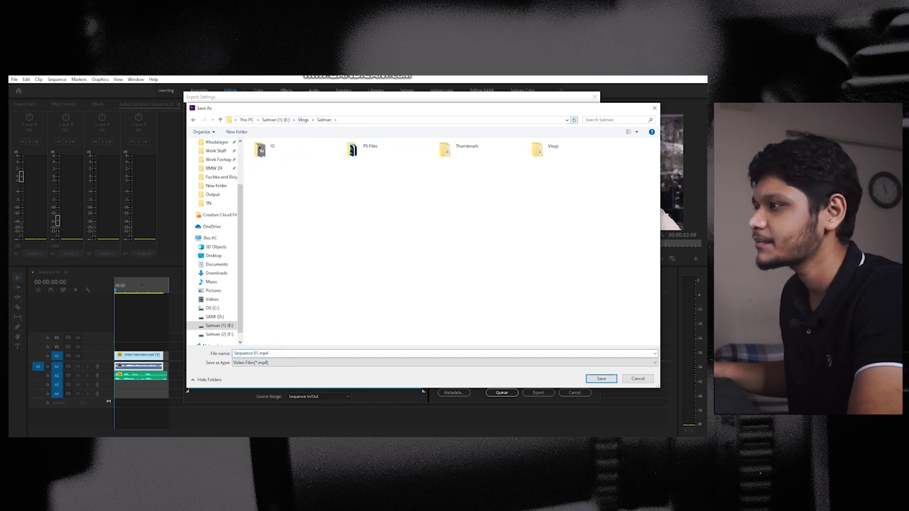
key("Escape")
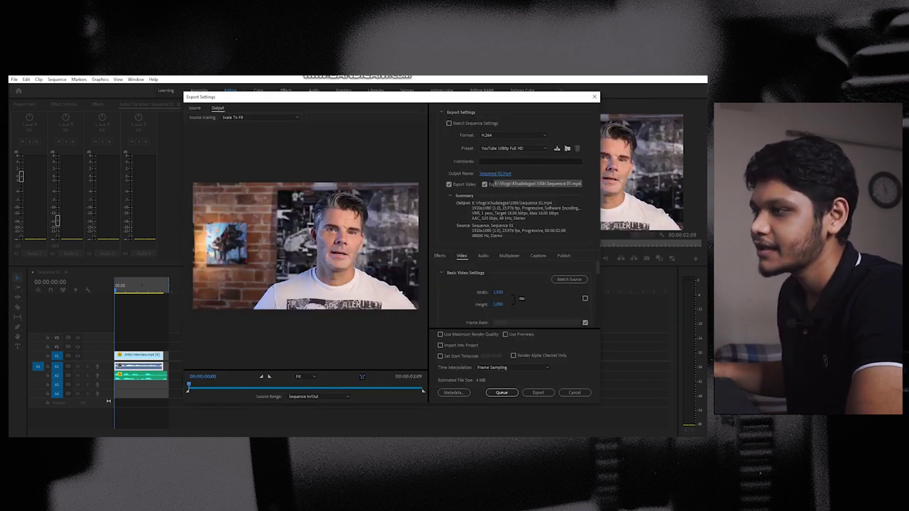
left_click(495, 174)
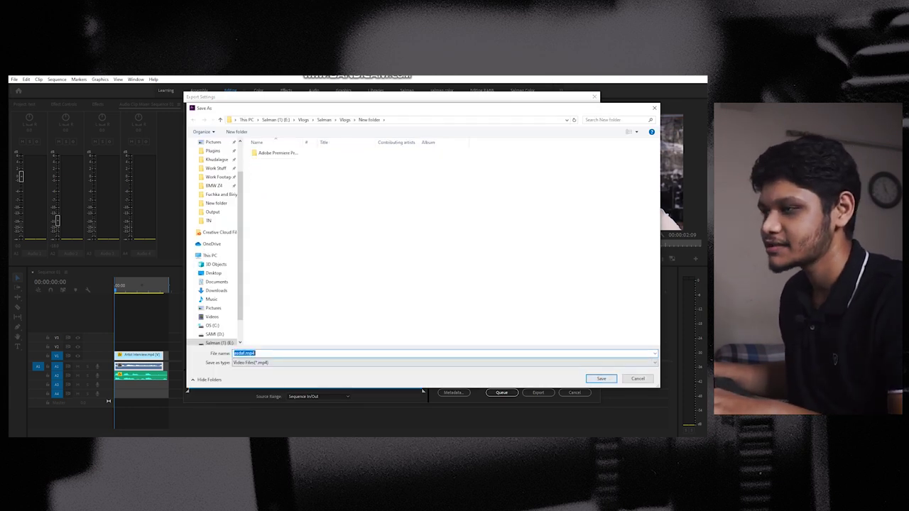
key("Return")
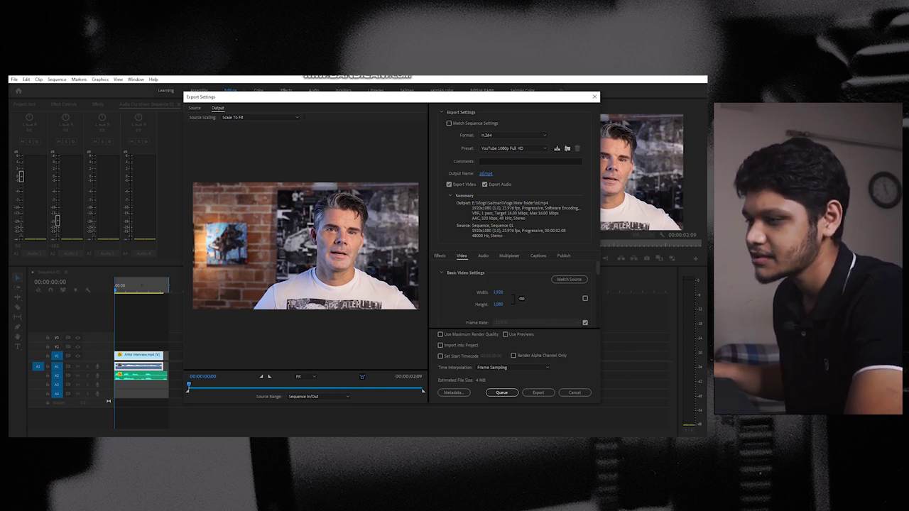
- Review the bitrate settings and start the YouTube 1080p MP4 export
scroll(515, 291, "down", 3)
scroll(515, 291, "down", 2)
scroll(514, 291, "down", 1)
scroll(515, 291, "down", 1)
scroll(515, 291, "down", 1)
scroll(515, 291, "down", 3)
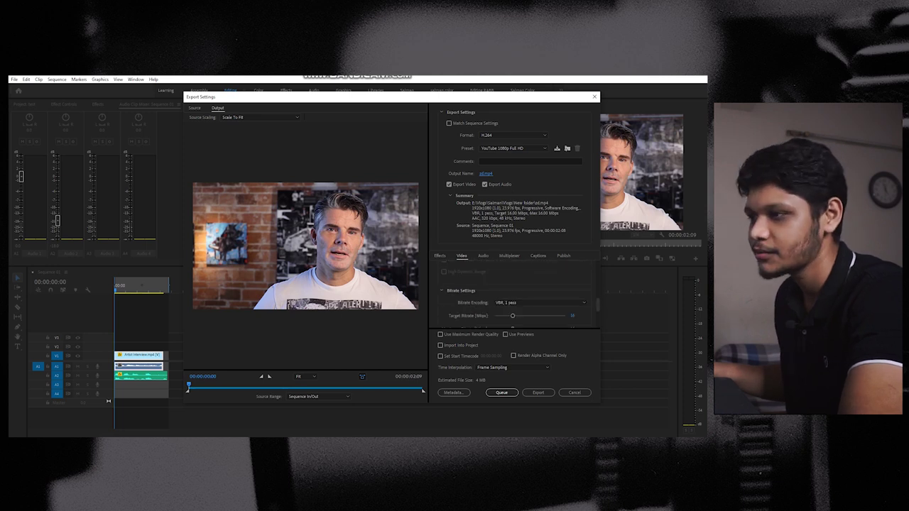
scroll(514, 291, "down", 1)
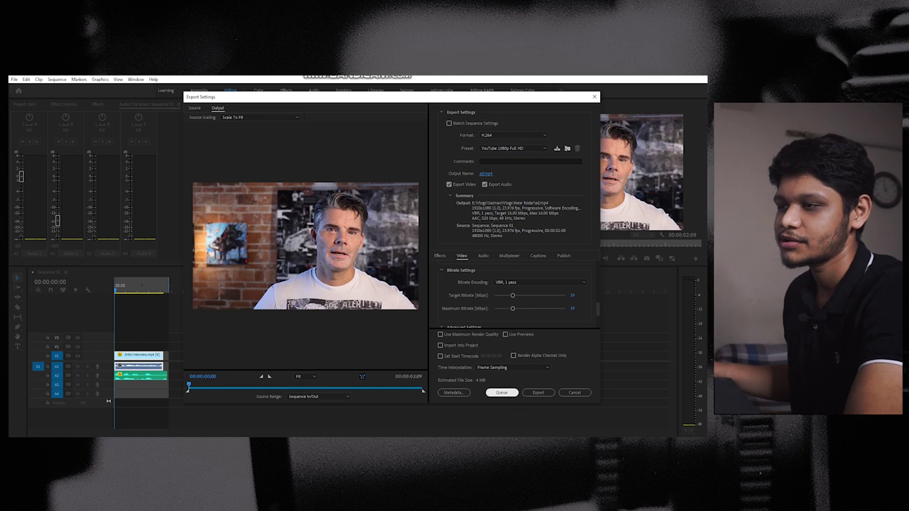
left_click(538, 392)
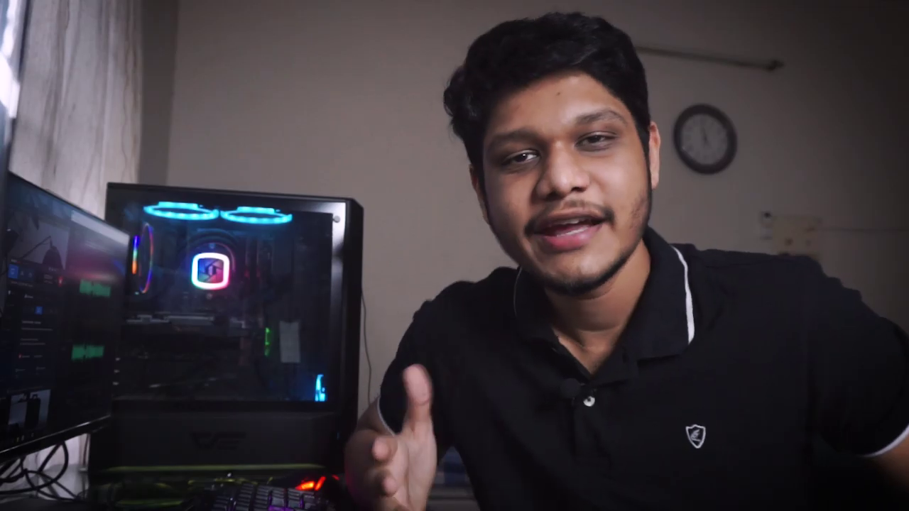